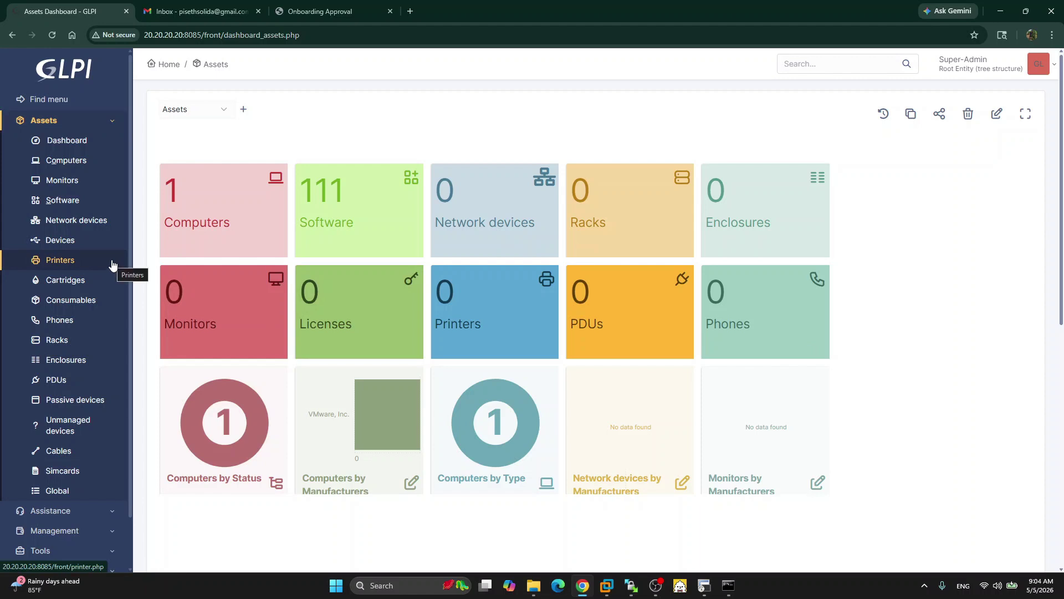
Review the GLPI_WINDOW001 computer's operating system, components, volumes and software, and open its assigned user's record.
left_click(65, 164)
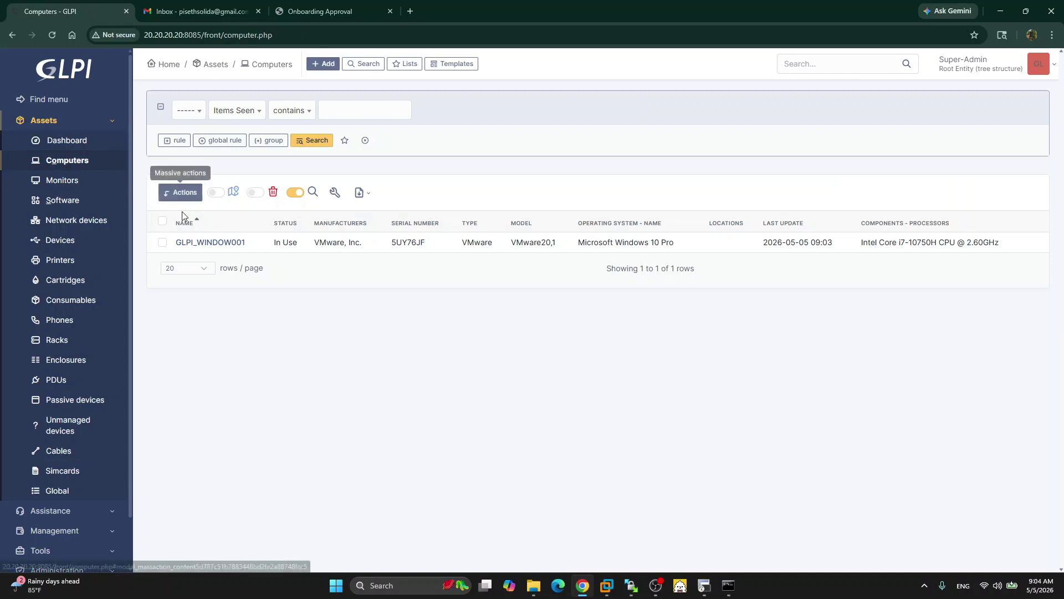
left_click(200, 244)
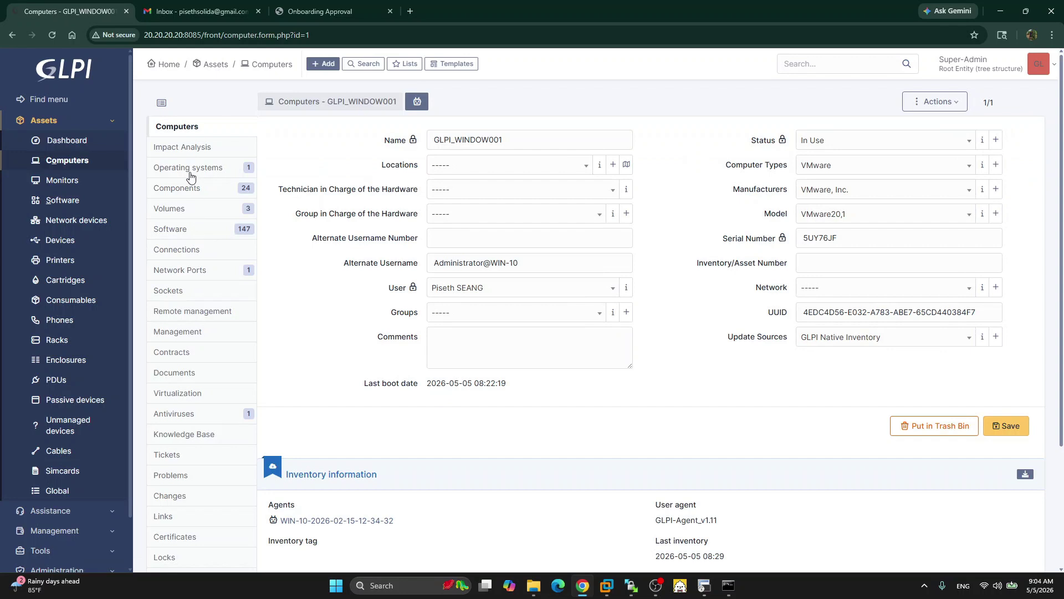
left_click(191, 170)
left_click(190, 190)
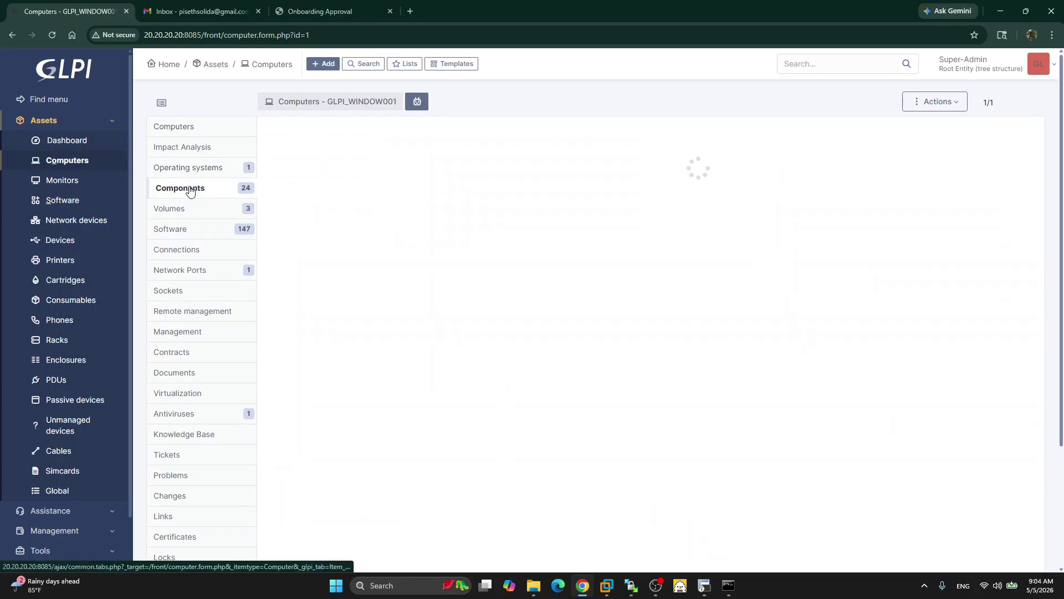
left_click(190, 211)
left_click(190, 231)
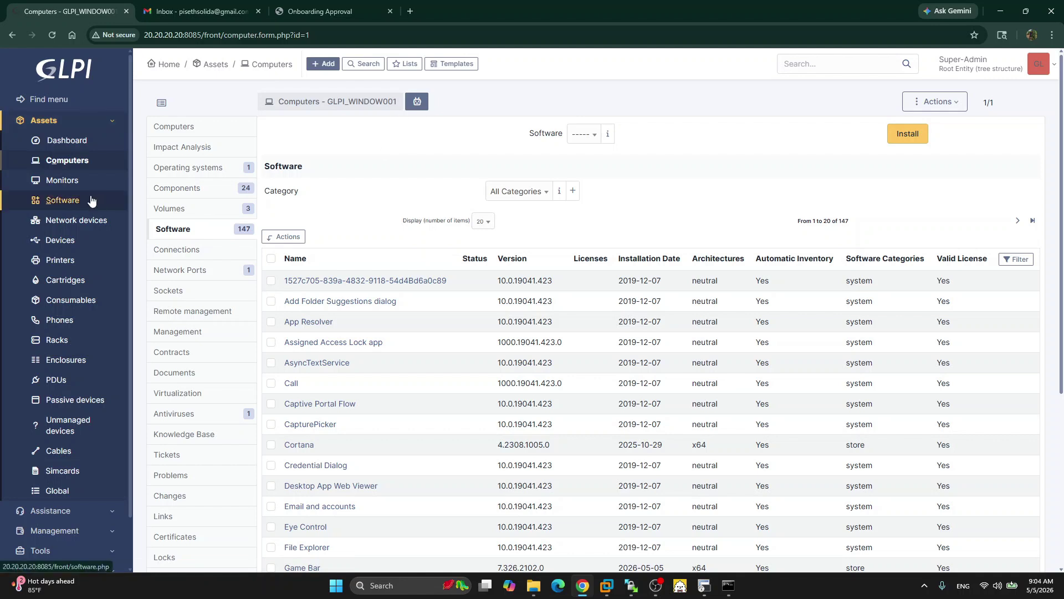
left_click(179, 127)
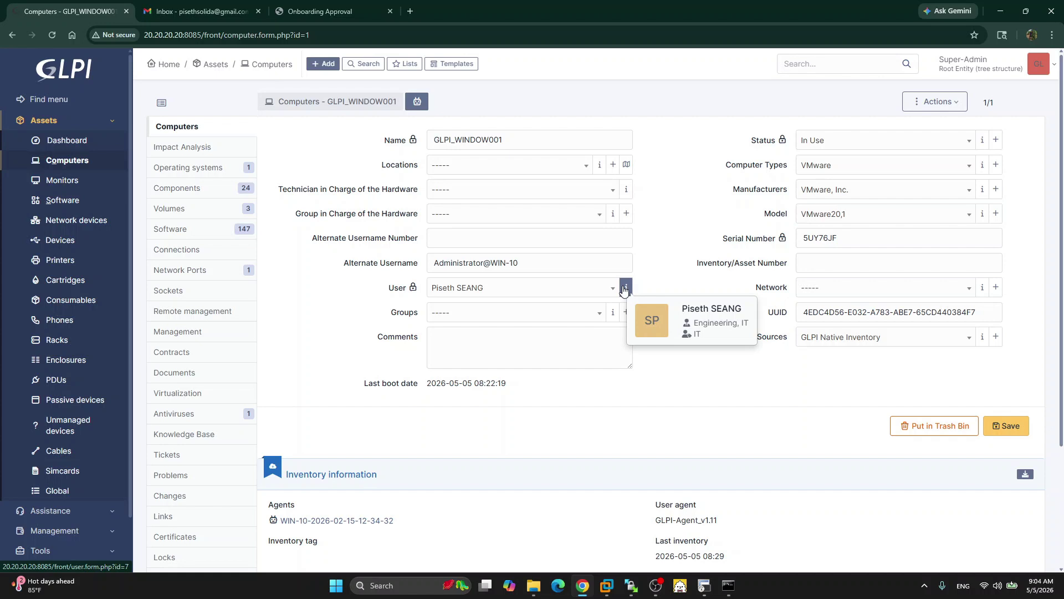
left_click(624, 288)
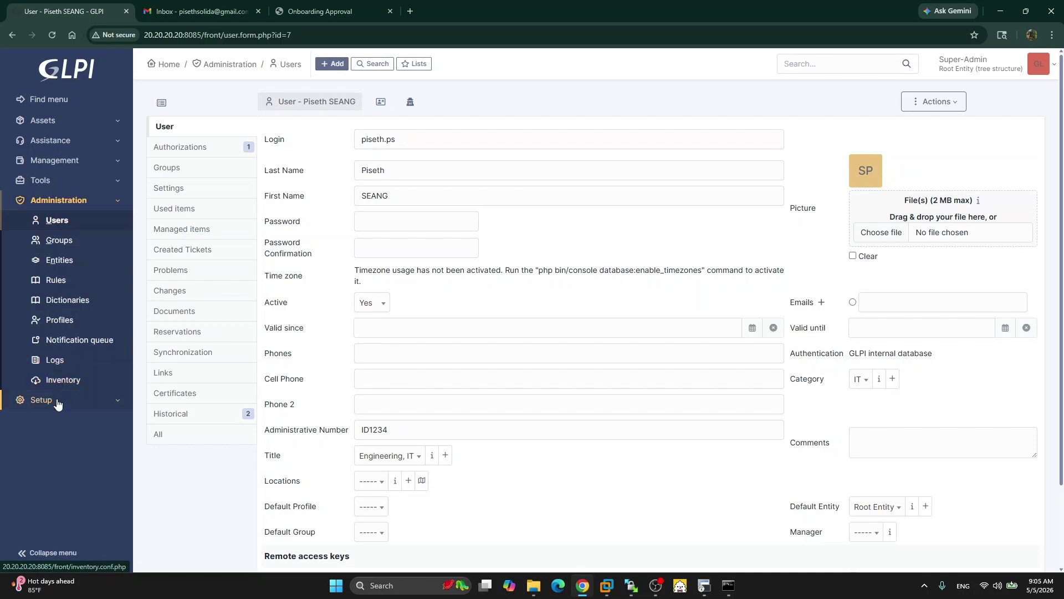
Copy the itassetdashboard folder from the local Documents folder into the server's GLPI plugins directory in WinSCP.
left_click(633, 586)
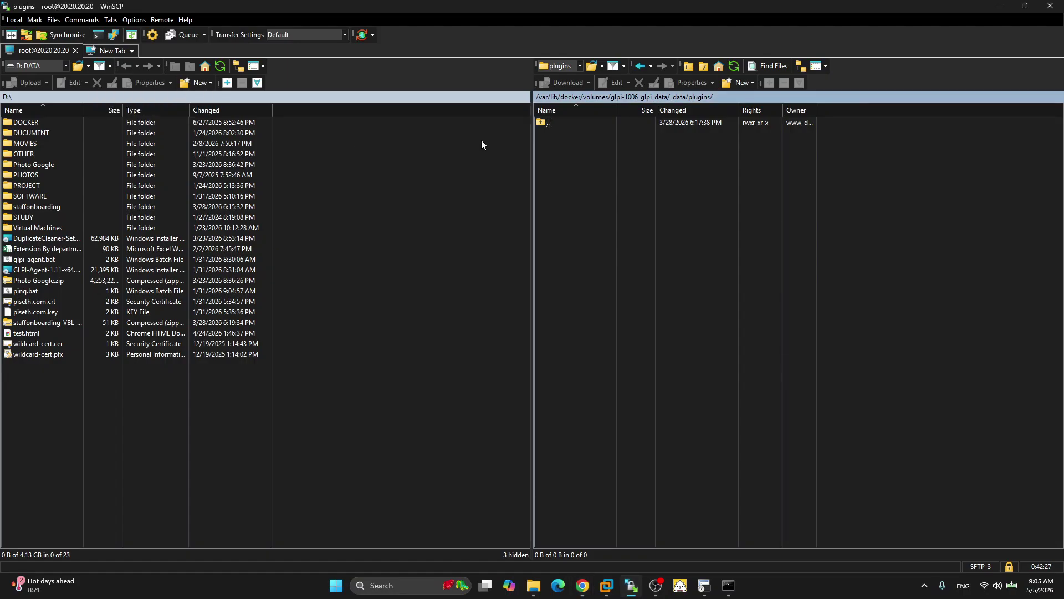
left_click(538, 585)
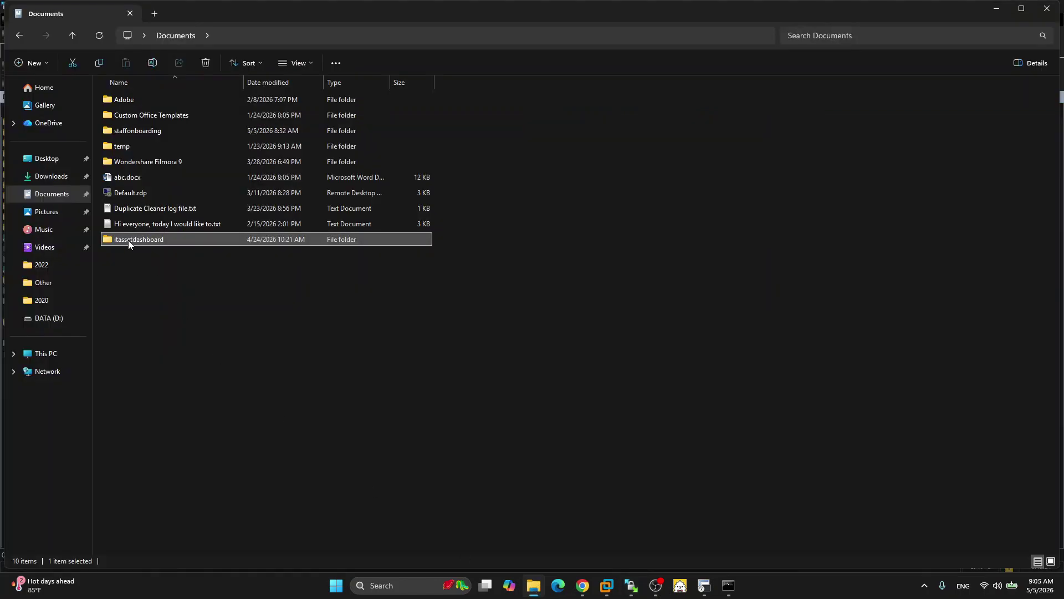
left_click_drag(128, 241, 590, 290)
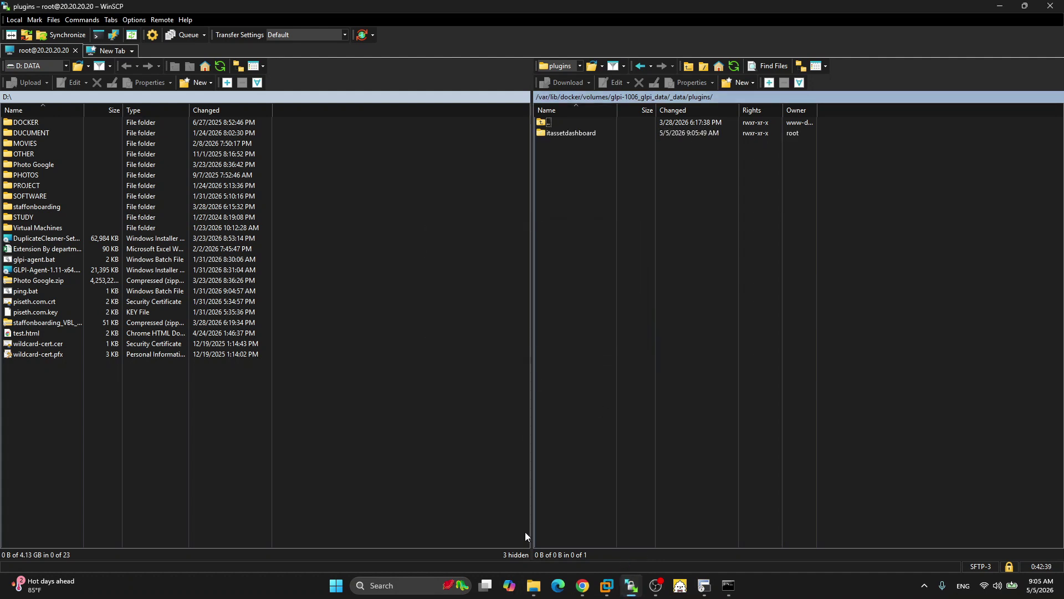
Switch back to GLPI in Chrome and install and enable the IT Asset Dashboard plugin.
left_click(582, 585)
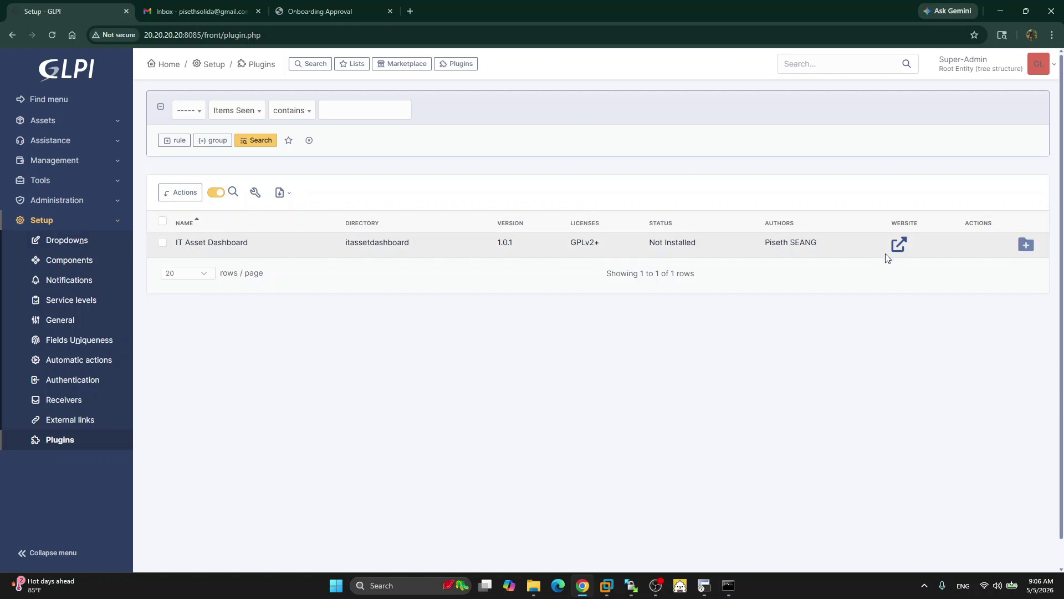
left_click(1027, 244)
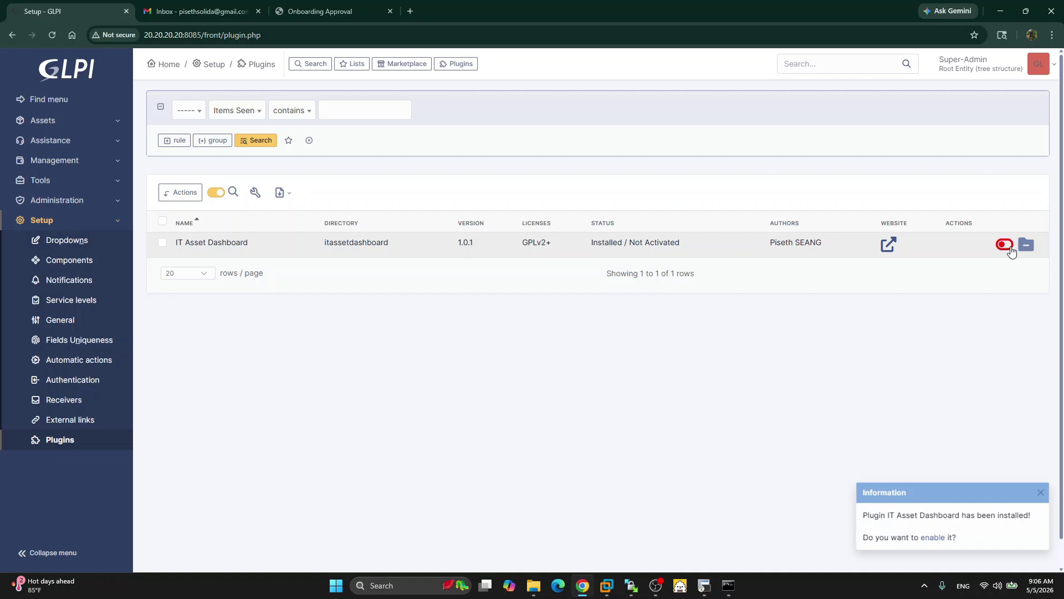
left_click(1011, 248)
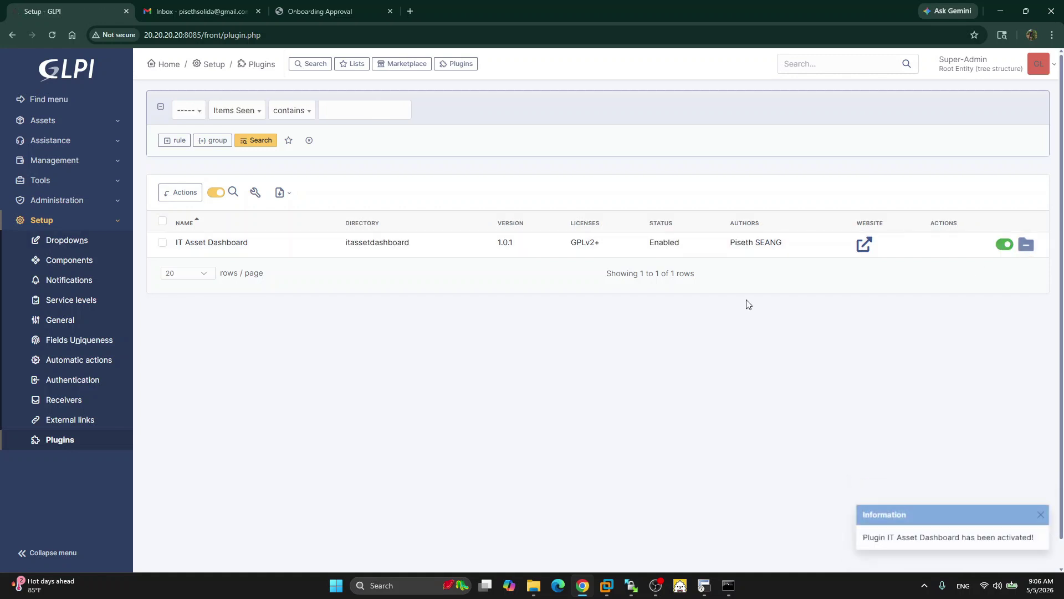
Open the IT Asset Dashboard and view its hardware report for assigned computers only.
left_click(53, 179)
left_click(76, 340)
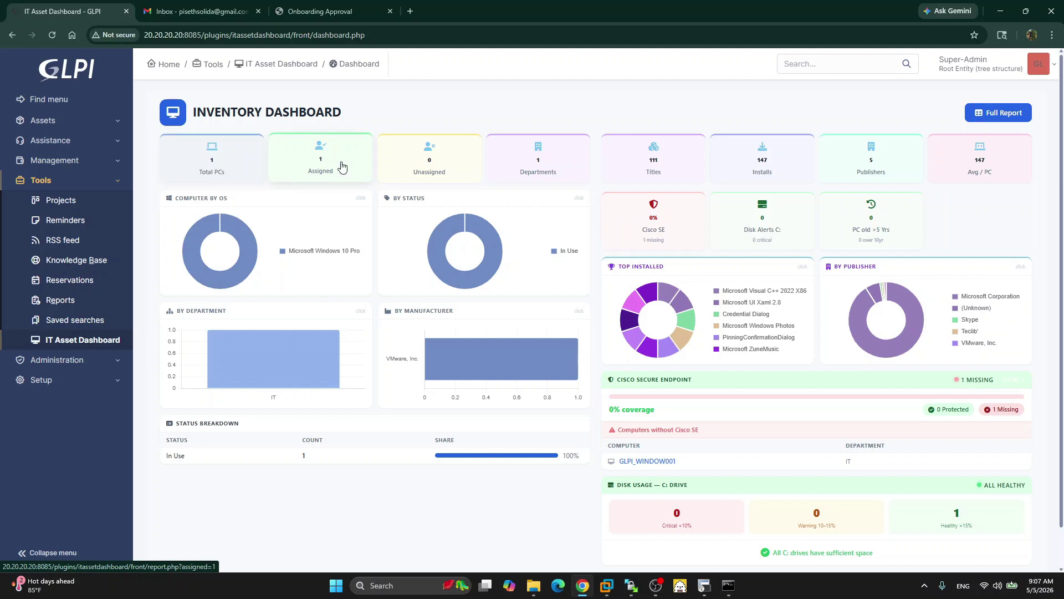
left_click(320, 163)
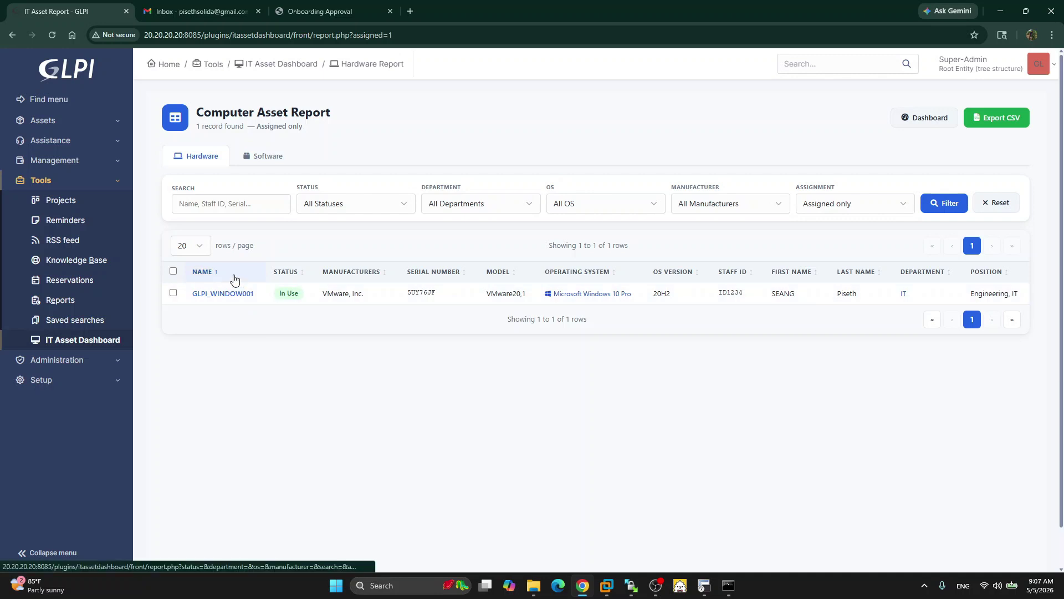
View the standard Computers asset list, and return to the IT Asset Dashboard to examine its inventory, Cisco Secure Endpoint and disk usage panels.
left_click(60, 131)
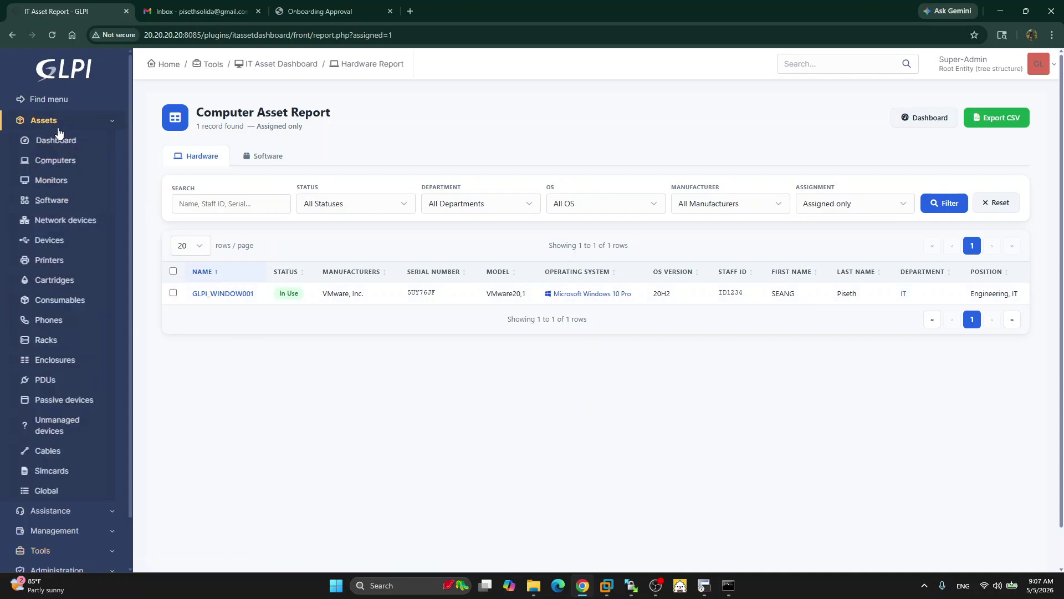
left_click(56, 160)
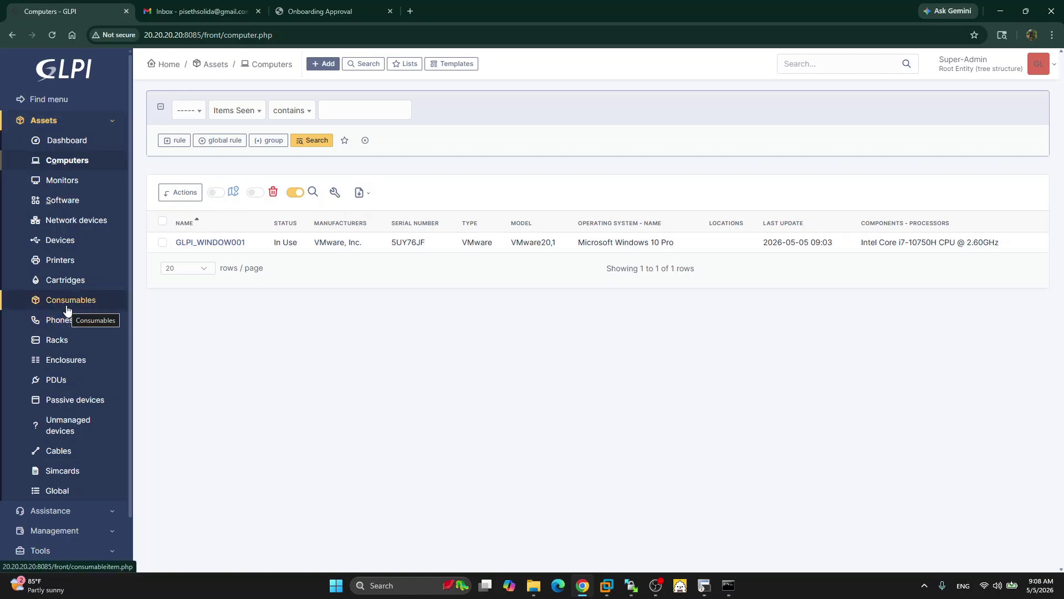
scroll(66, 309, "down", 1)
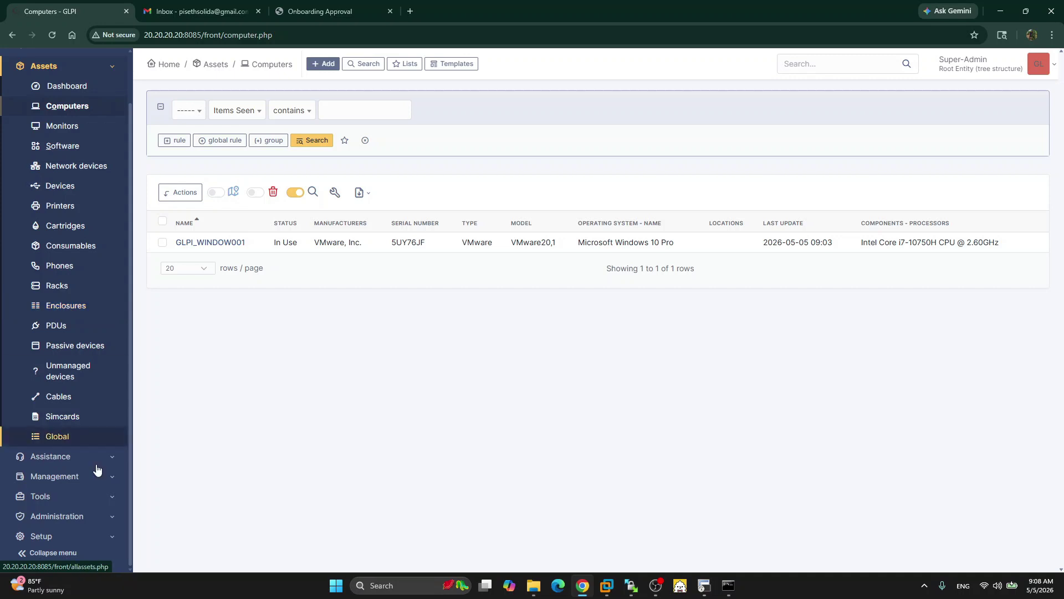
left_click(86, 497)
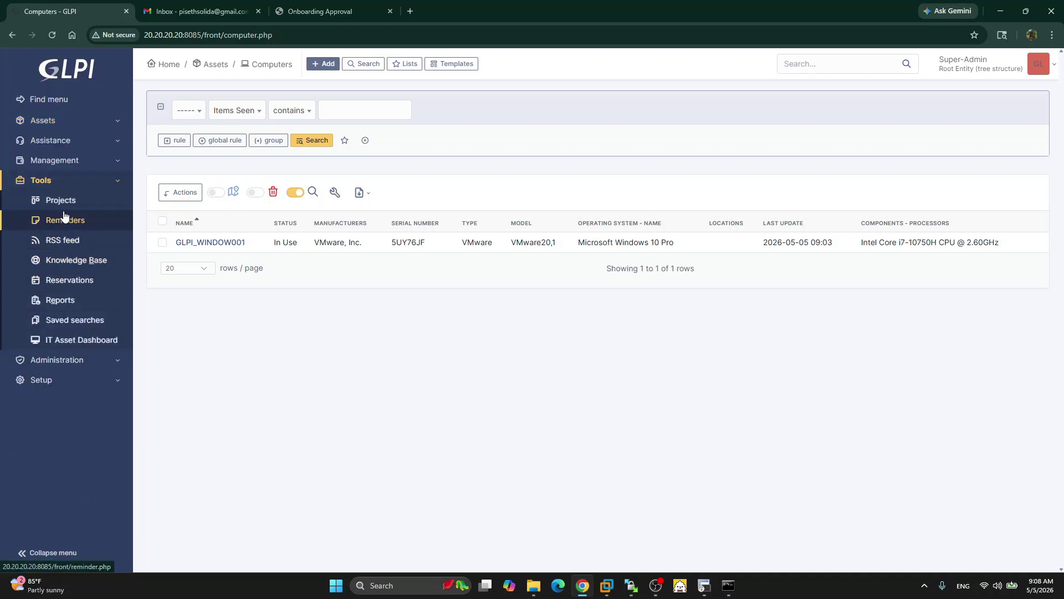
left_click(78, 340)
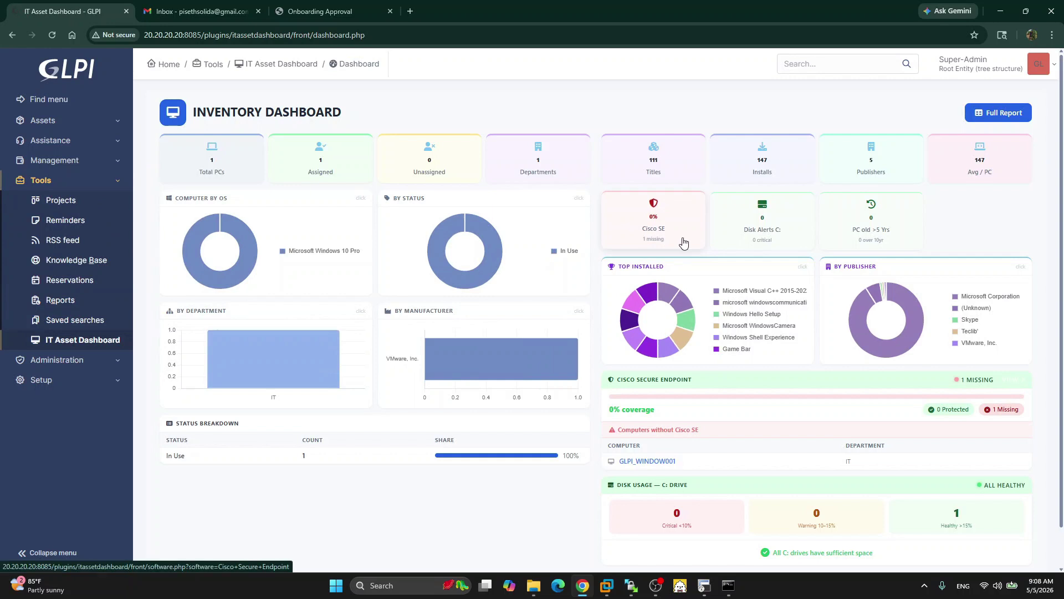
scroll(637, 332, "down", 1)
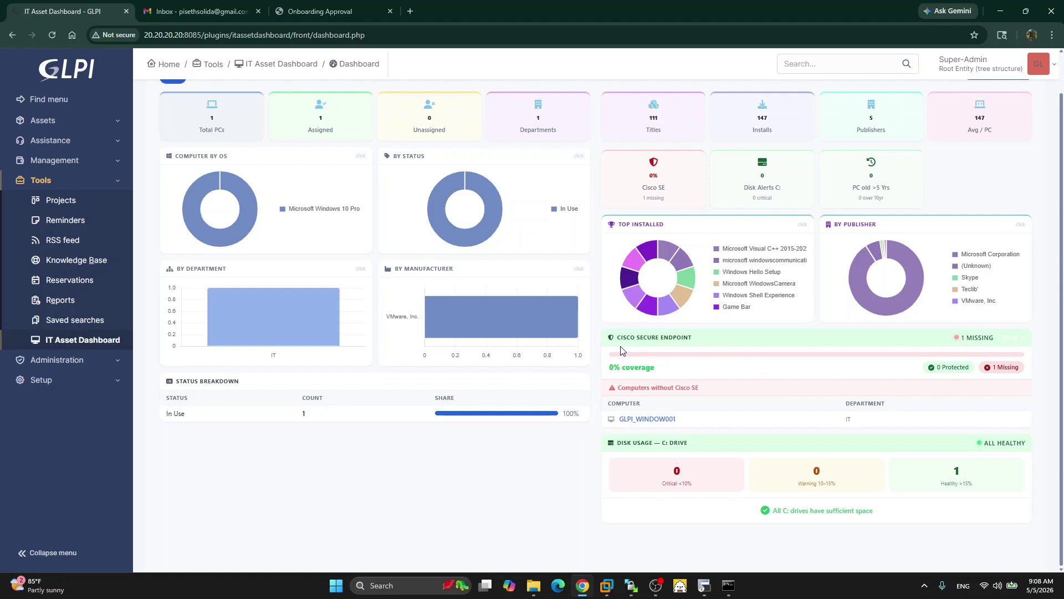
scroll(621, 350, "up", 1)
Open the GLPI_WINDOW001 computer from the dashboard's total PCs report and examine its installed software list.
left_click(218, 168)
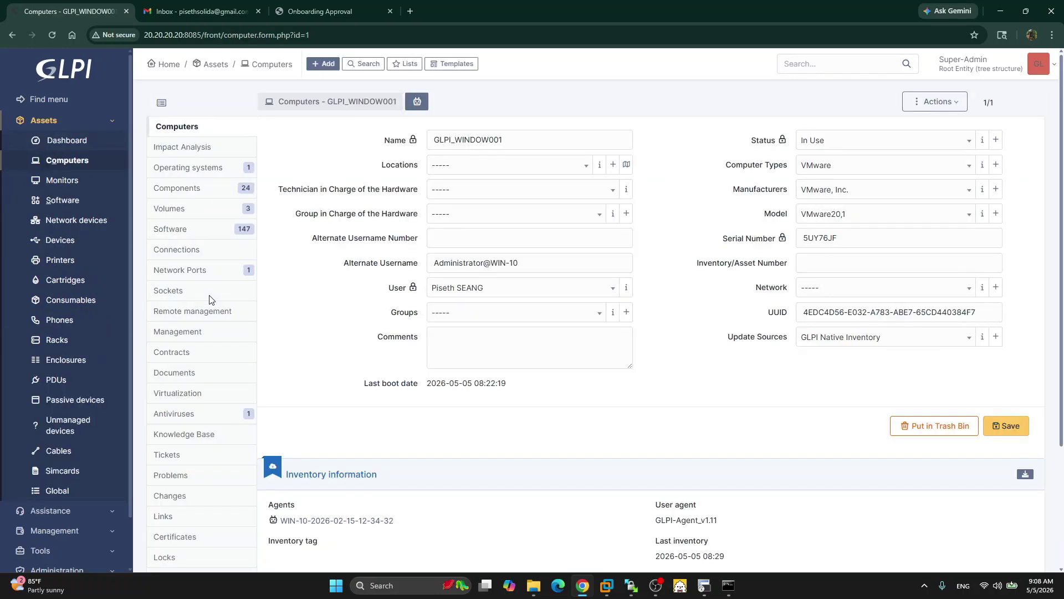
left_click(184, 232)
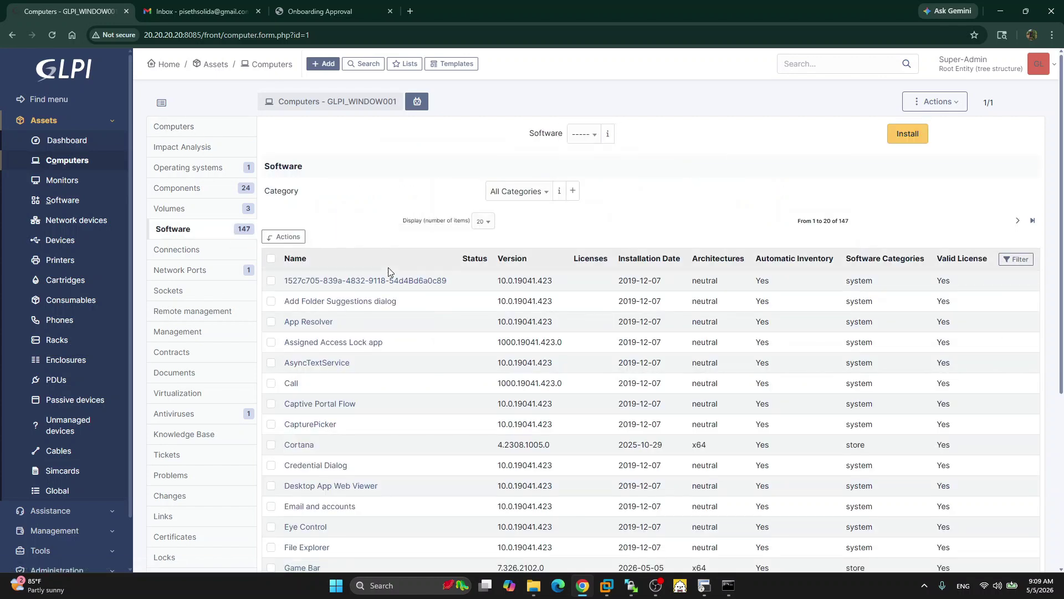
scroll(390, 274, "down", 6)
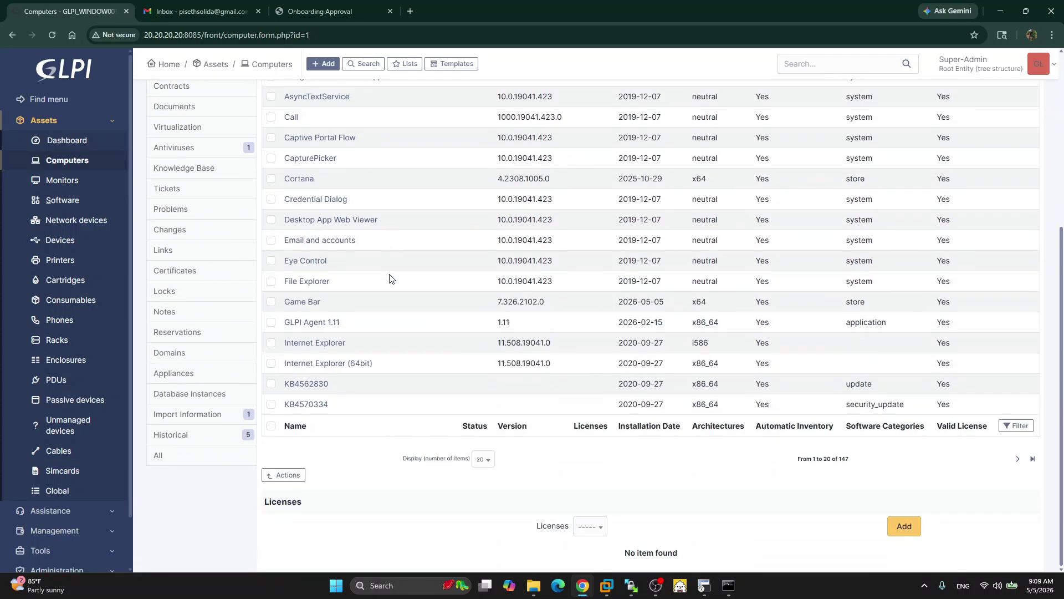
scroll(389, 274, "up", 6)
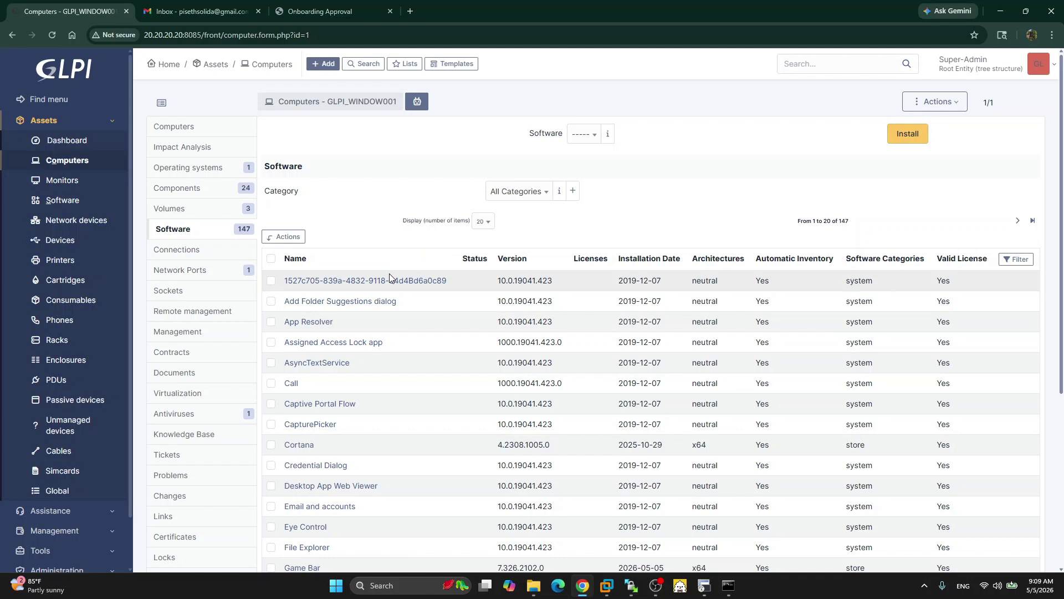
left_click(583, 135)
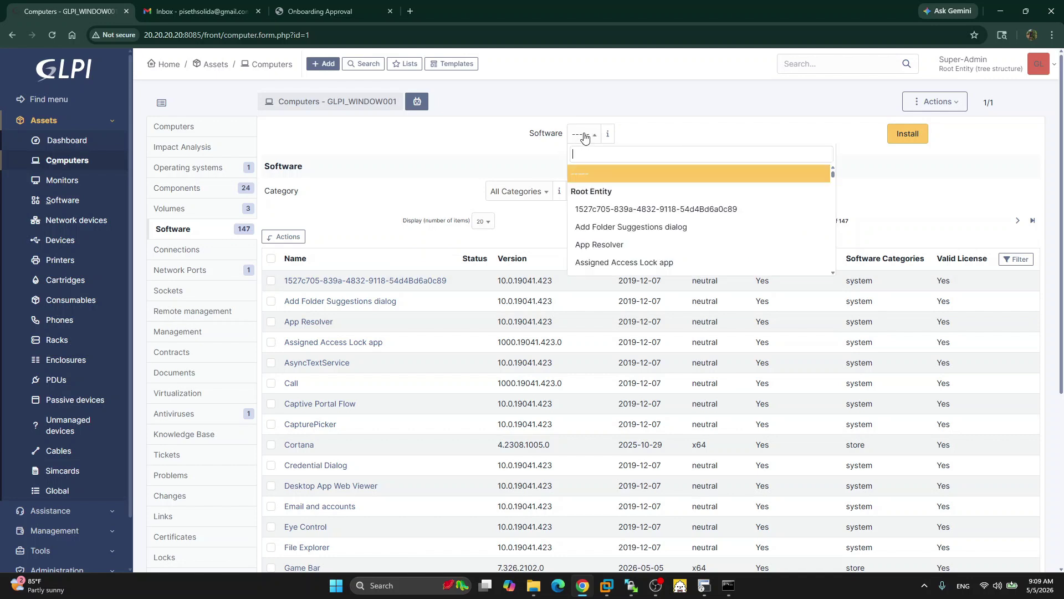
left_click(685, 132)
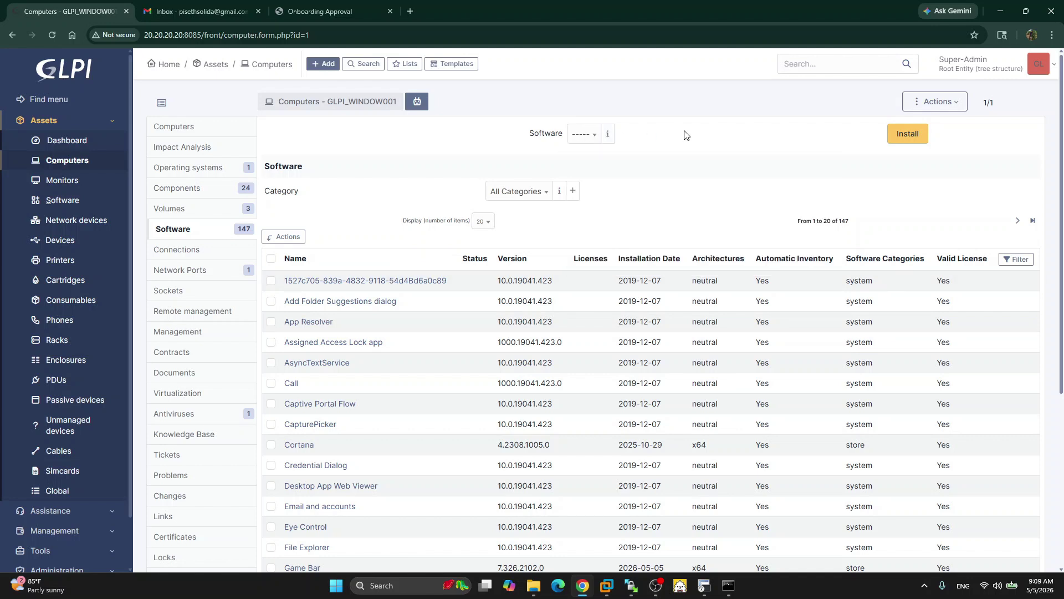
left_click(580, 138)
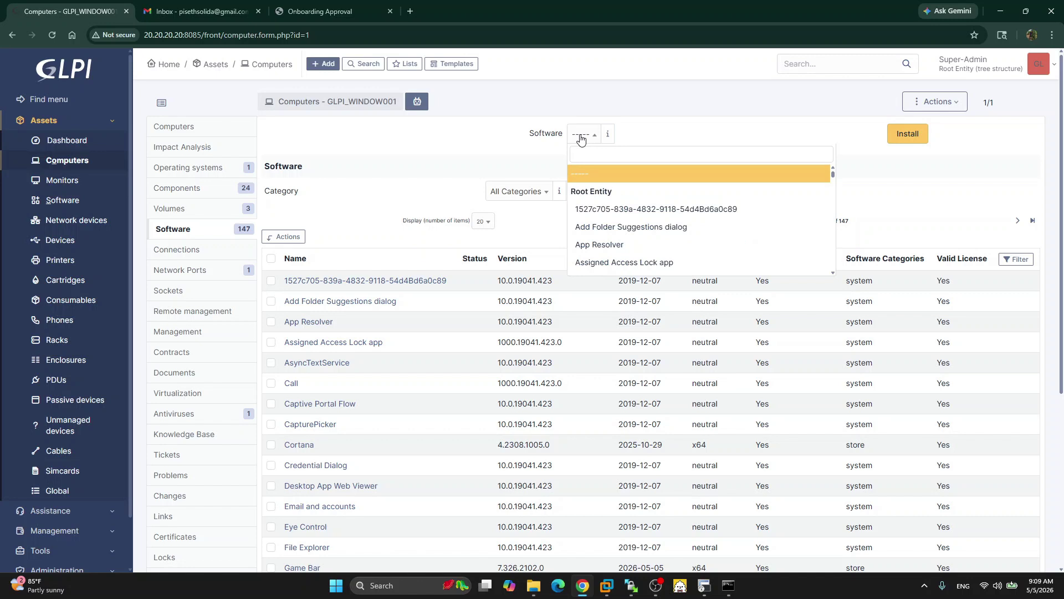
left_click(682, 141)
scroll(683, 143, "down", 3)
scroll(682, 141, "up", 3)
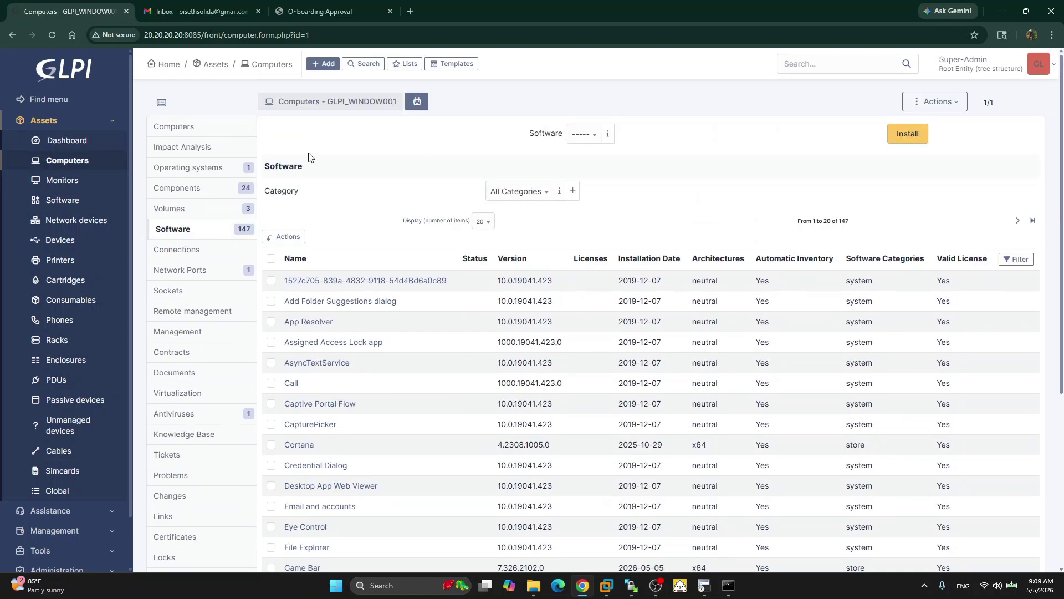
left_click(195, 130)
Start a new software asset and enter the name Cisco Secure Endpoint.
left_click(62, 200)
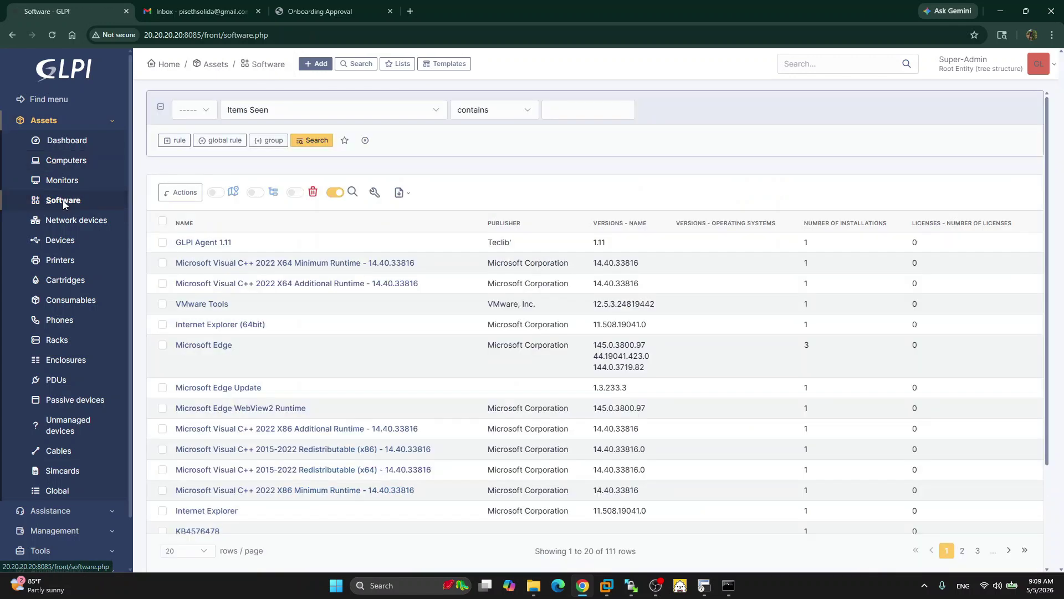
left_click(313, 64)
left_click(399, 142)
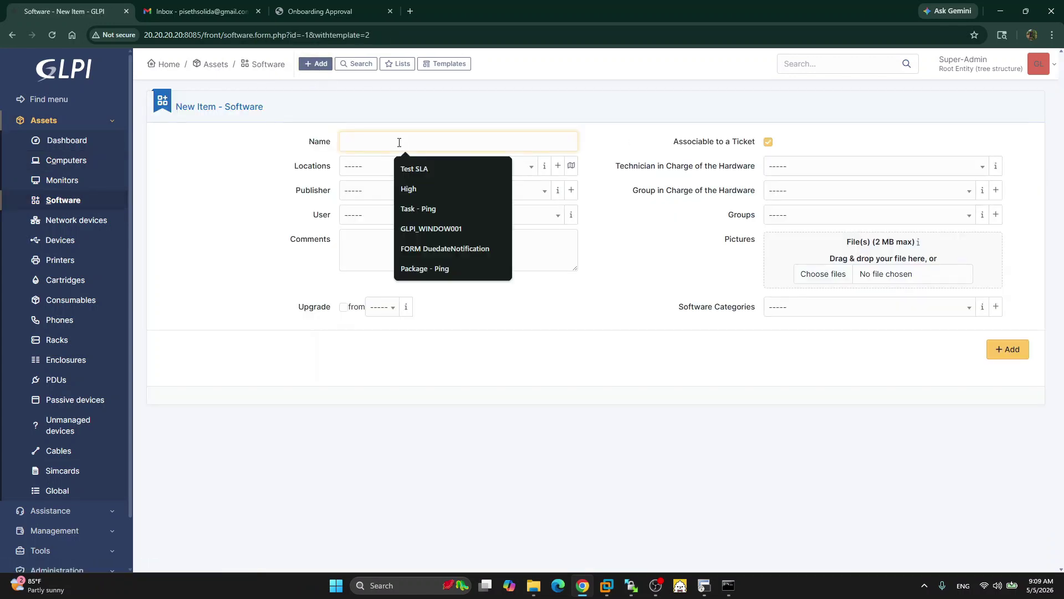
type("Cis")
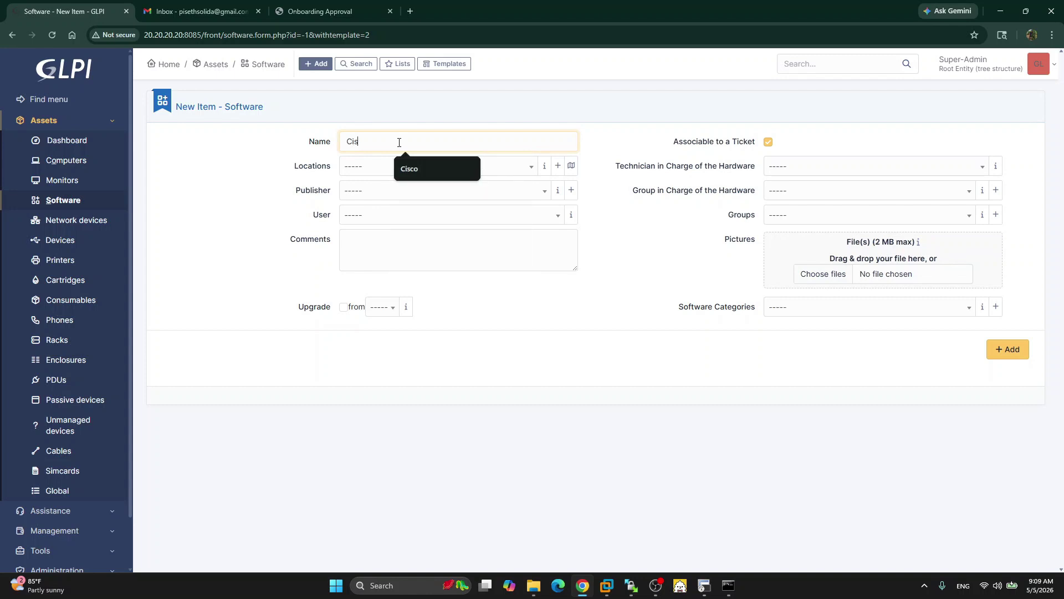
type("co Secure Eng")
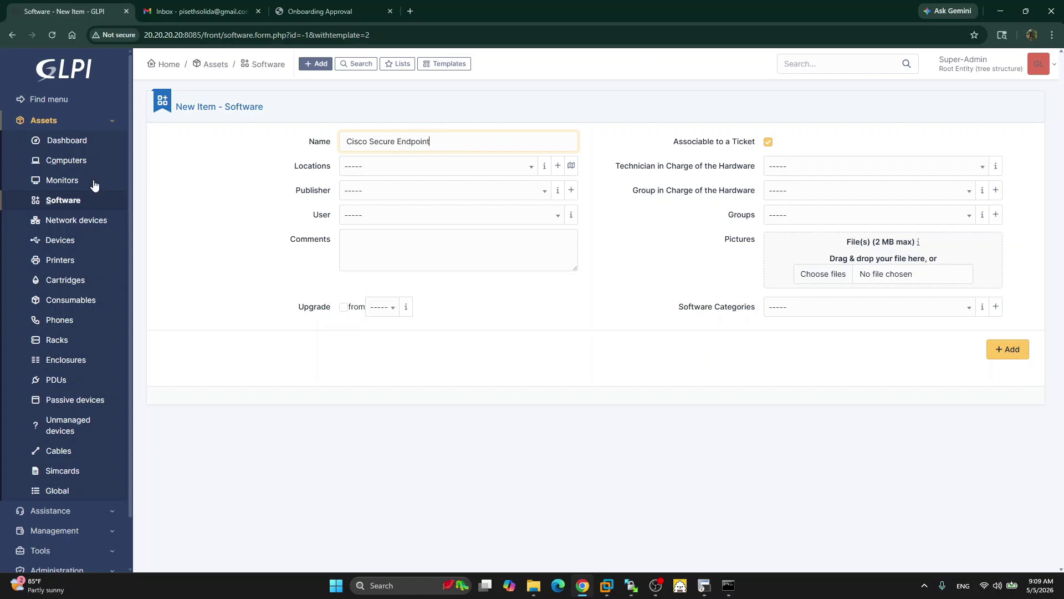
Open the IT Asset Dashboard in a separate browser tab, leaving the new software form open.
scroll(78, 359, "down", 2)
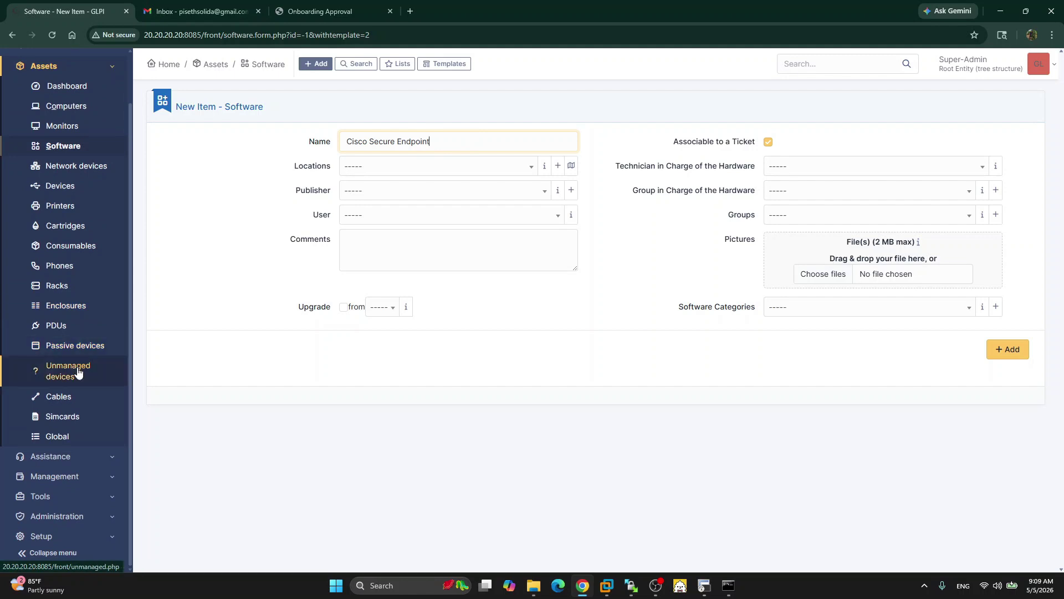
scroll(65, 176, "up", 2)
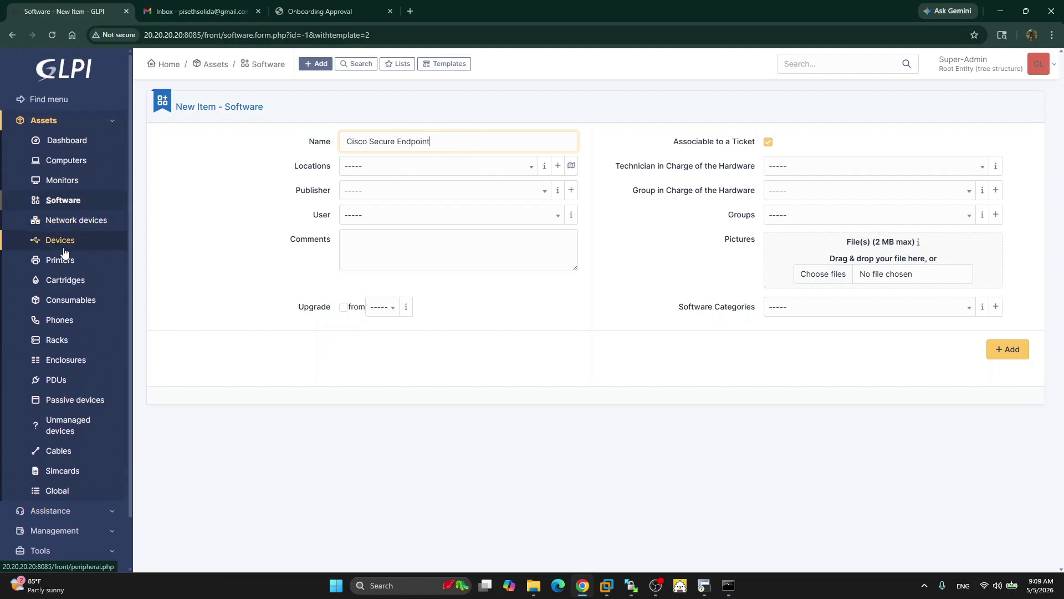
scroll(74, 399, "down", 2)
left_click(75, 498)
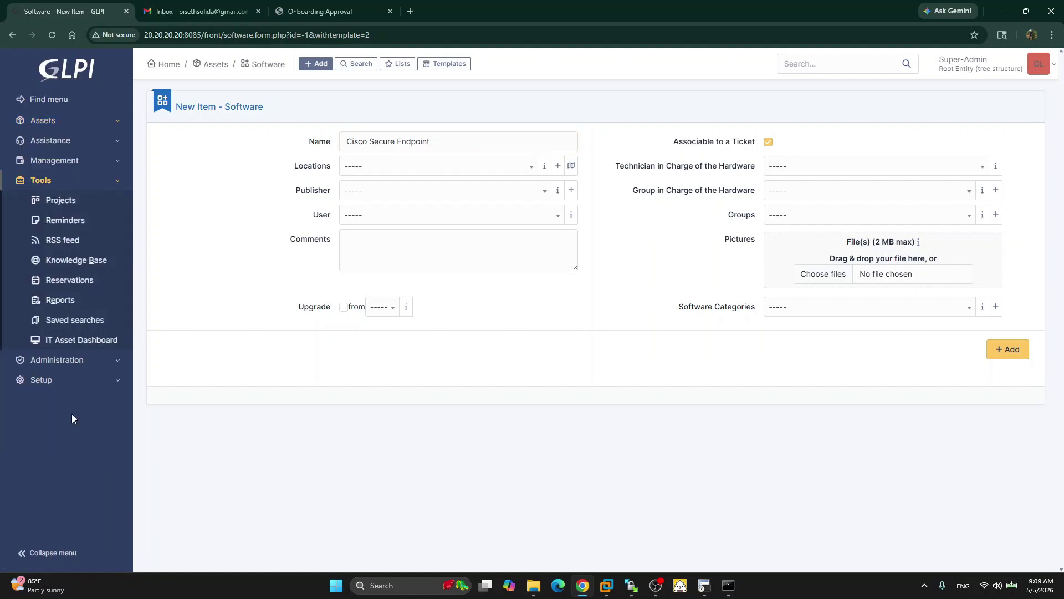
middle_click(72, 340)
left_click(197, 6)
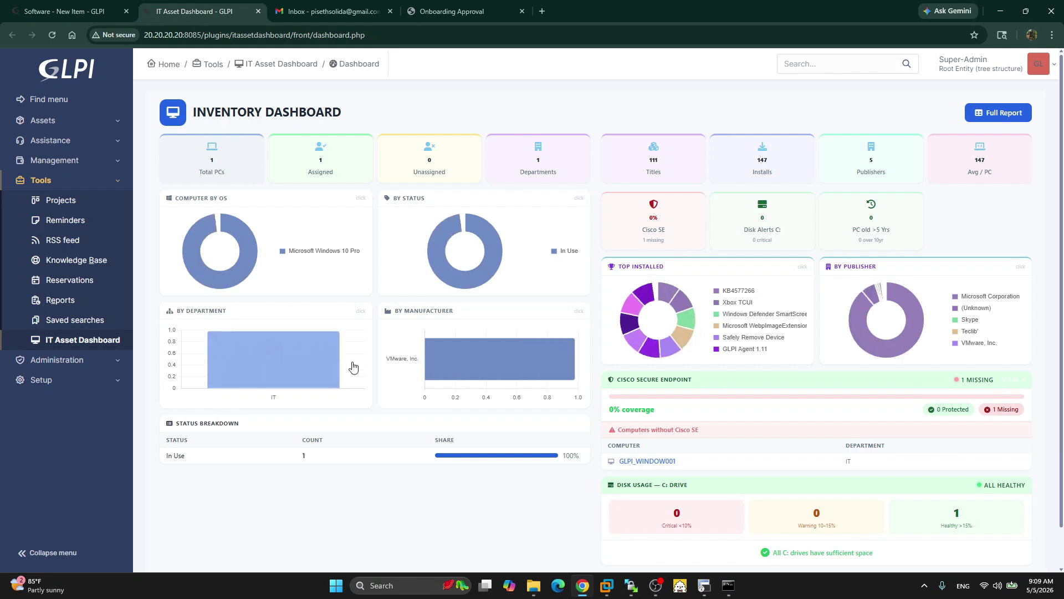
Copy the dashboard's Cisco Secure Endpoint panel title into the new software's name and add the software.
double_click(649, 379)
triple_click(649, 379)
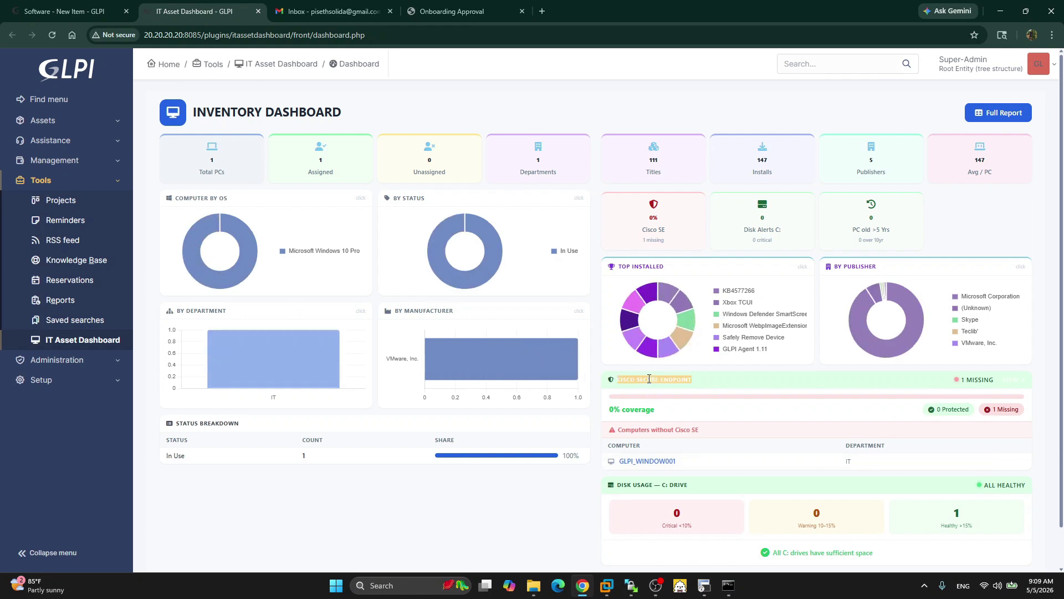
left_click(52, 4)
left_click(473, 138)
left_click(172, 7)
key("ctrl+c")
left_click(98, 2)
key("ctrl+v")
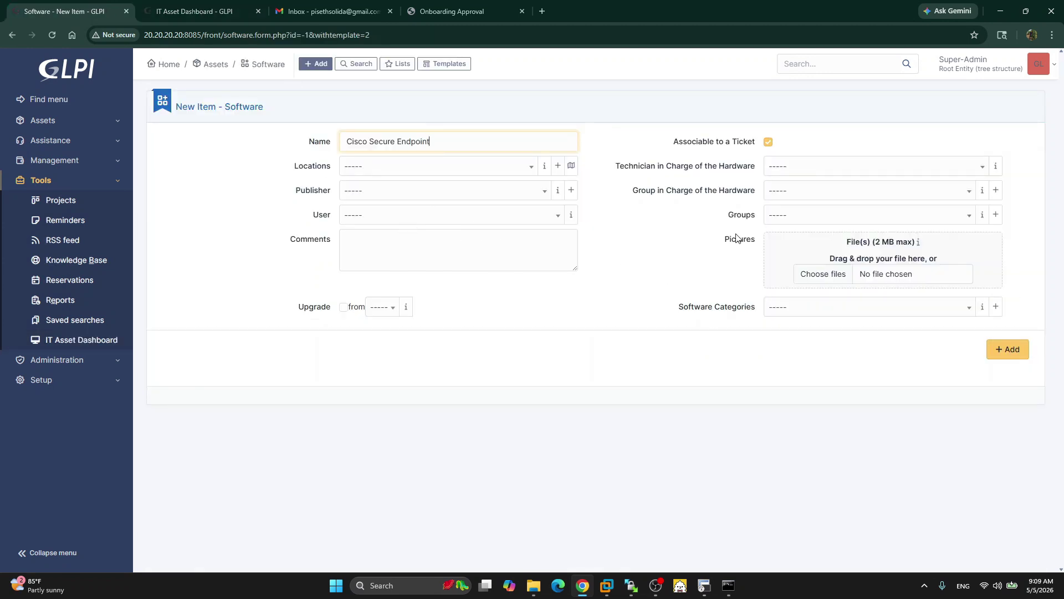
left_click(1014, 356)
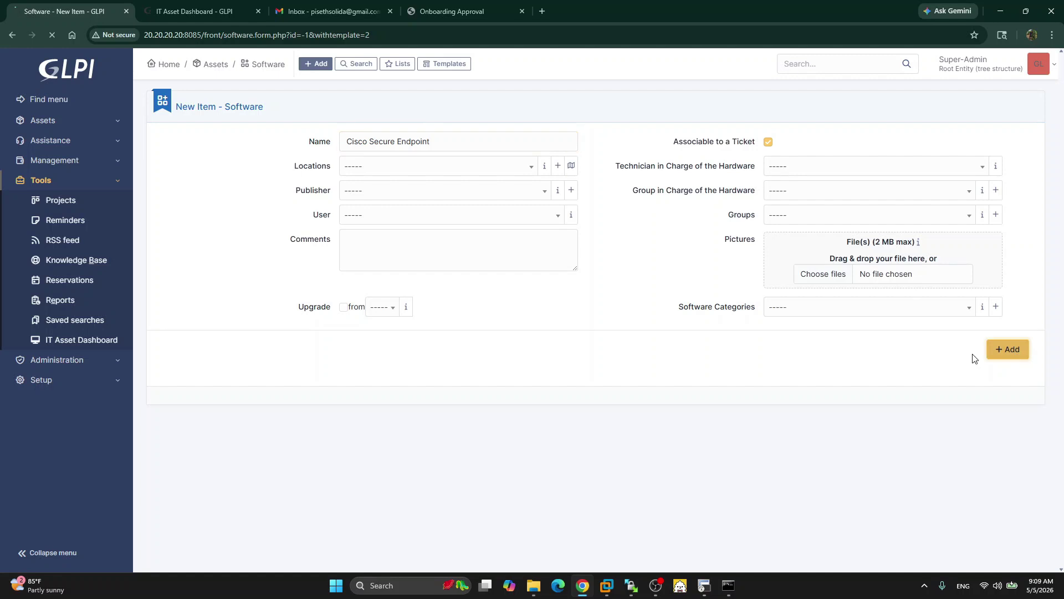
Search the software list for "cis" and open the Cisco Secure Endpoint record.
left_click(51, 204)
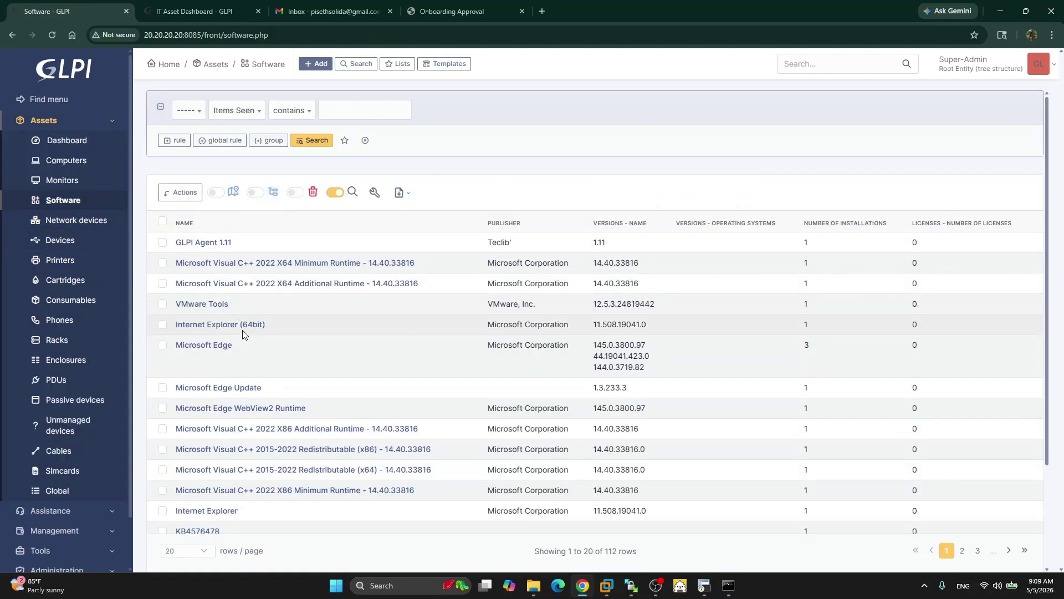
scroll(242, 333, "down", 3)
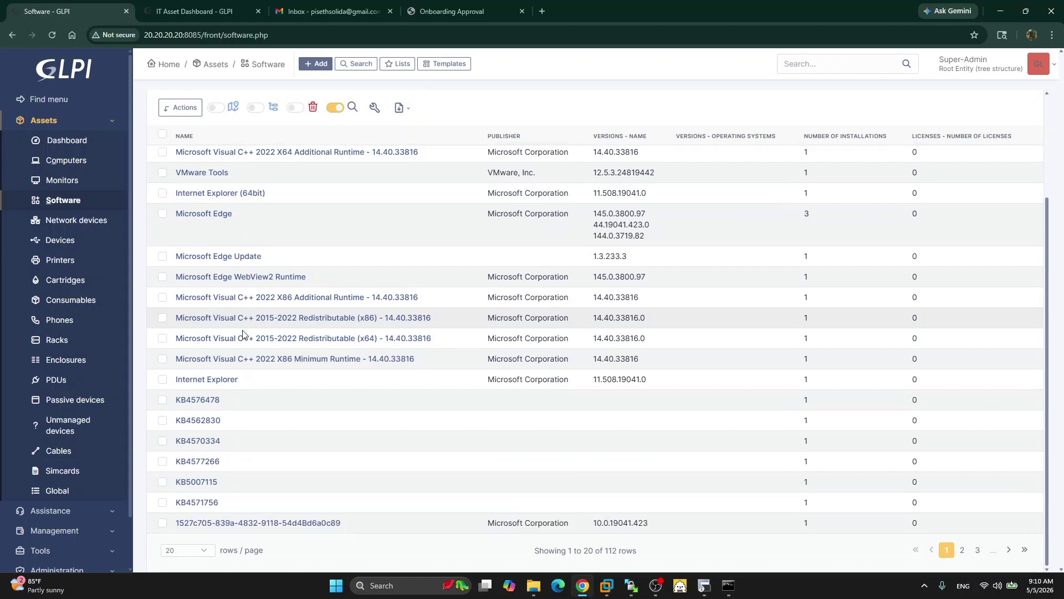
scroll(242, 333, "up", 3)
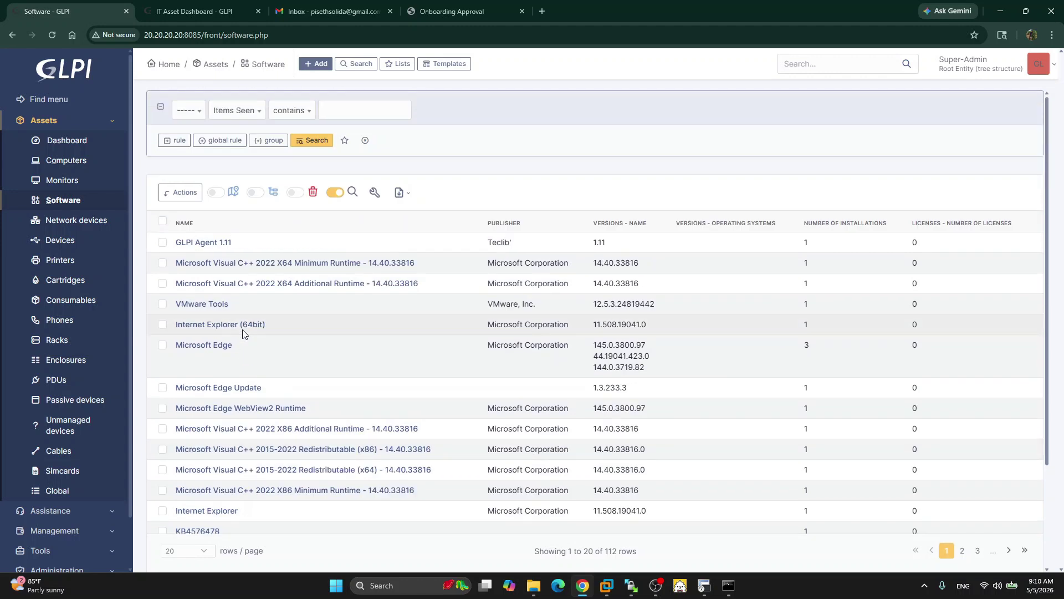
left_click(339, 110)
type("cis")
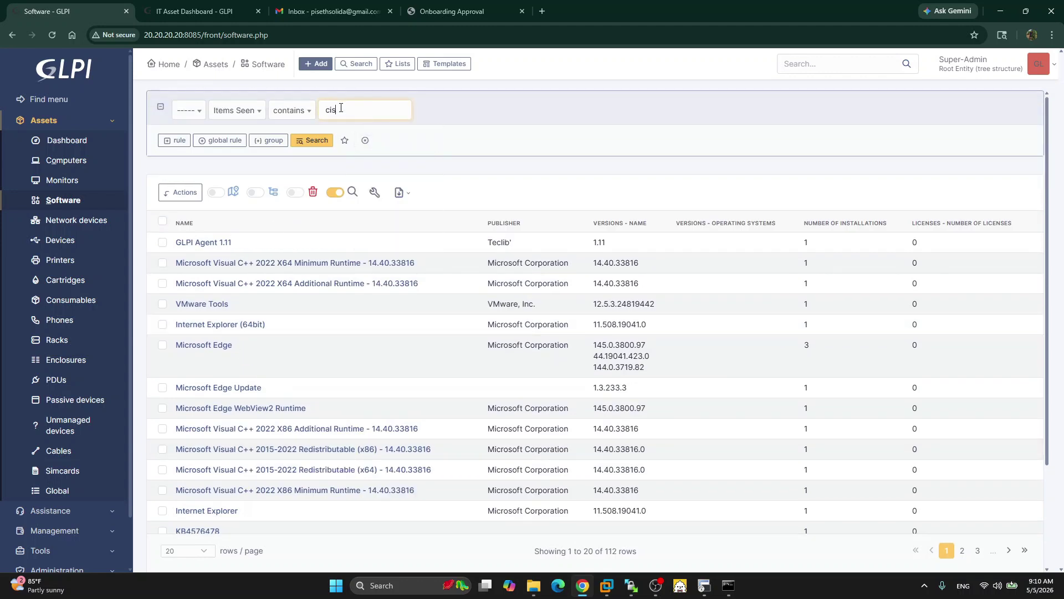
key("Return")
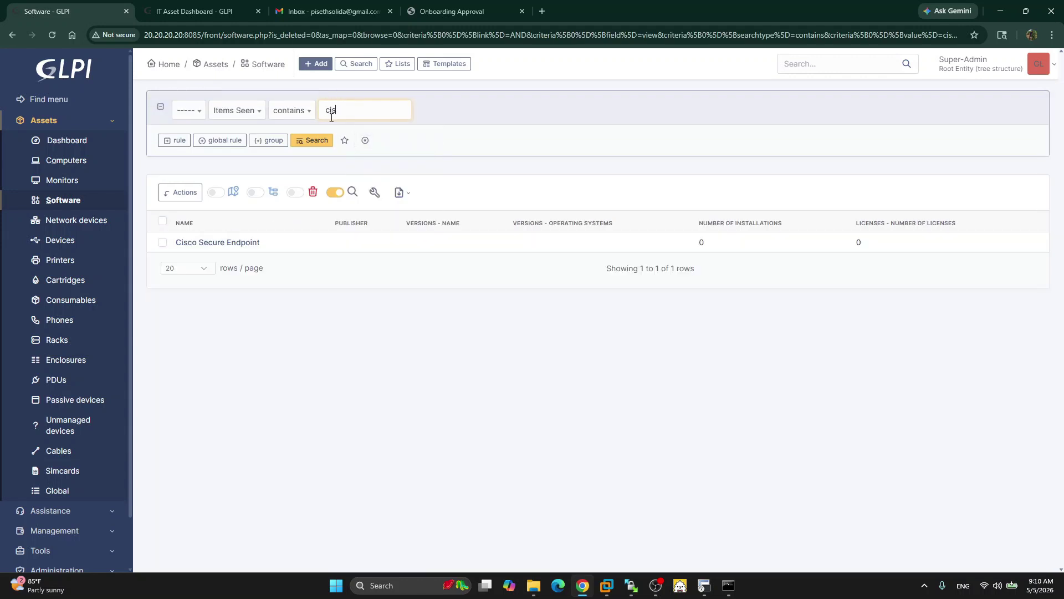
left_click(252, 243)
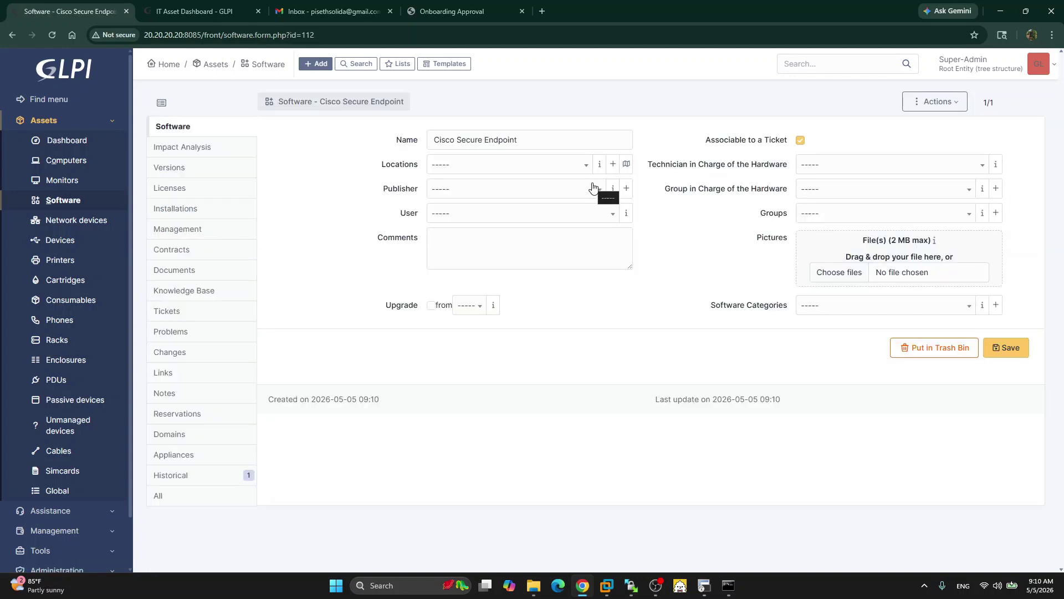
Try to install Cisco Secure Endpoint from the software list of the GLPI_WINDOW001 computer, checking which versions are available.
left_click(58, 161)
left_click(208, 243)
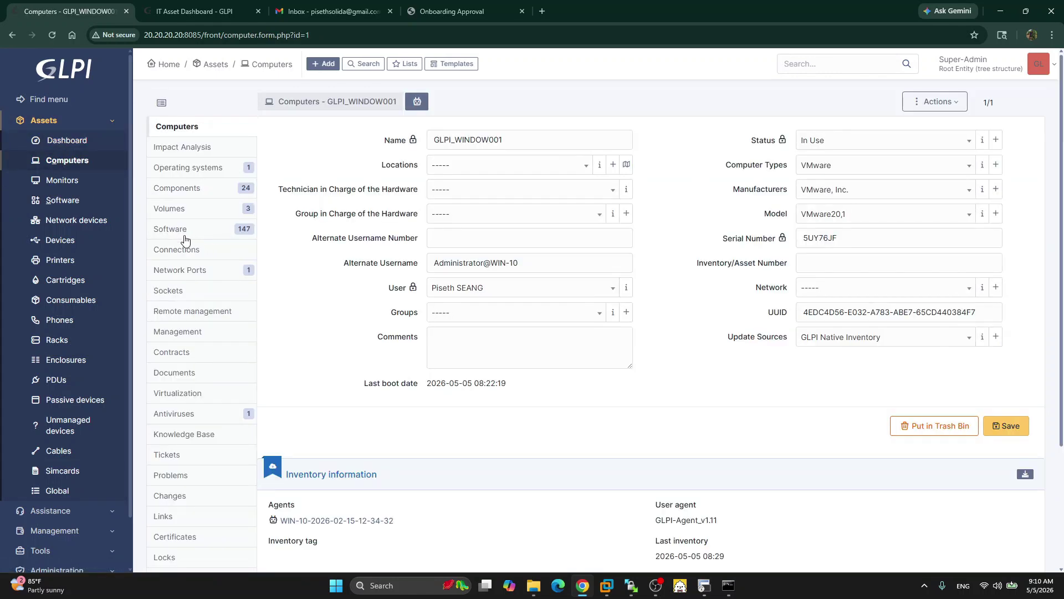
left_click(178, 230)
left_click(585, 136)
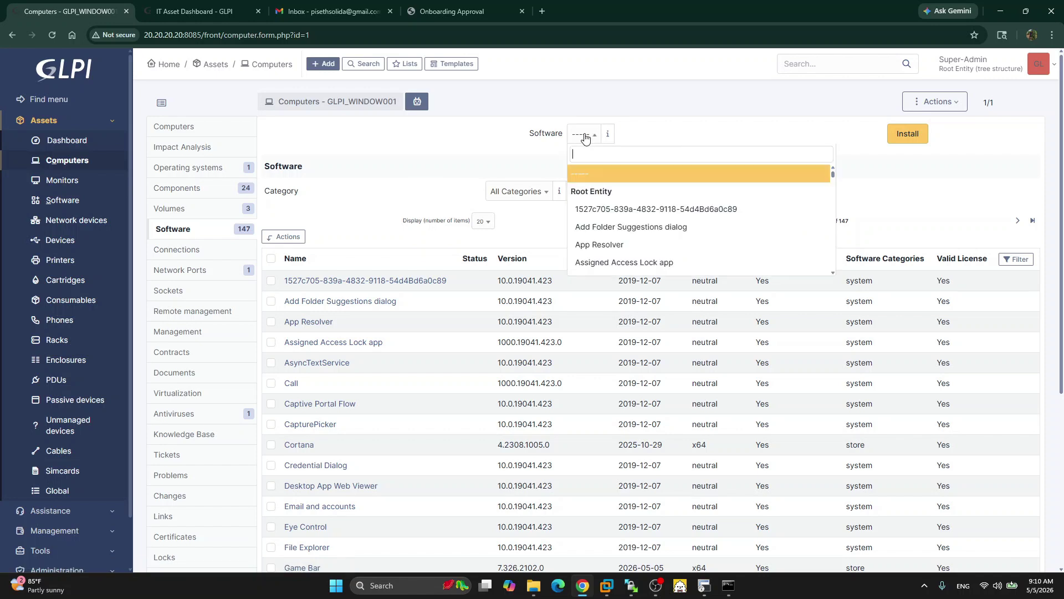
type("cis")
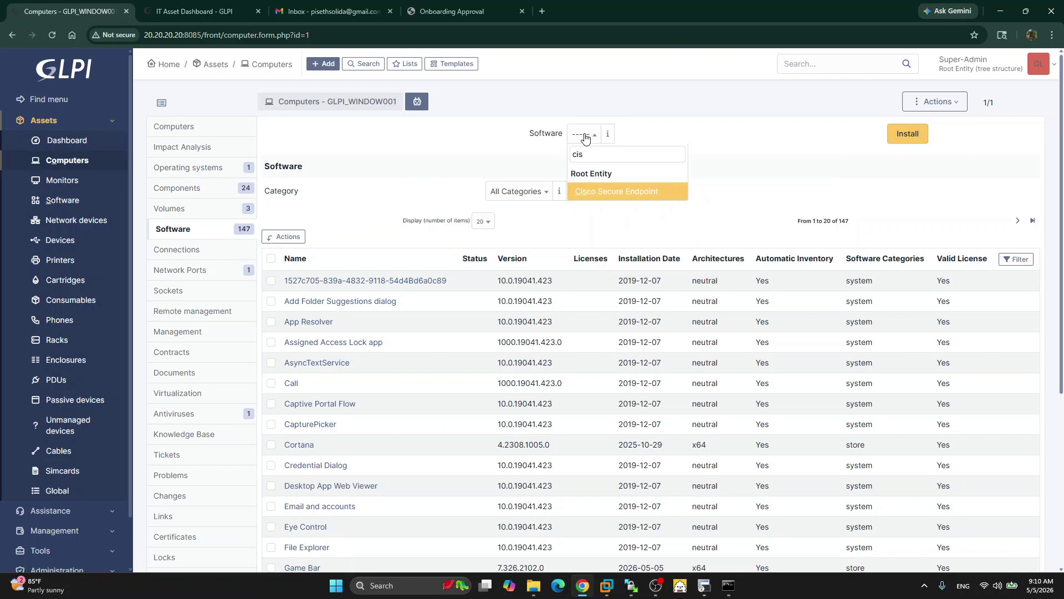
left_click(637, 192)
left_click(651, 141)
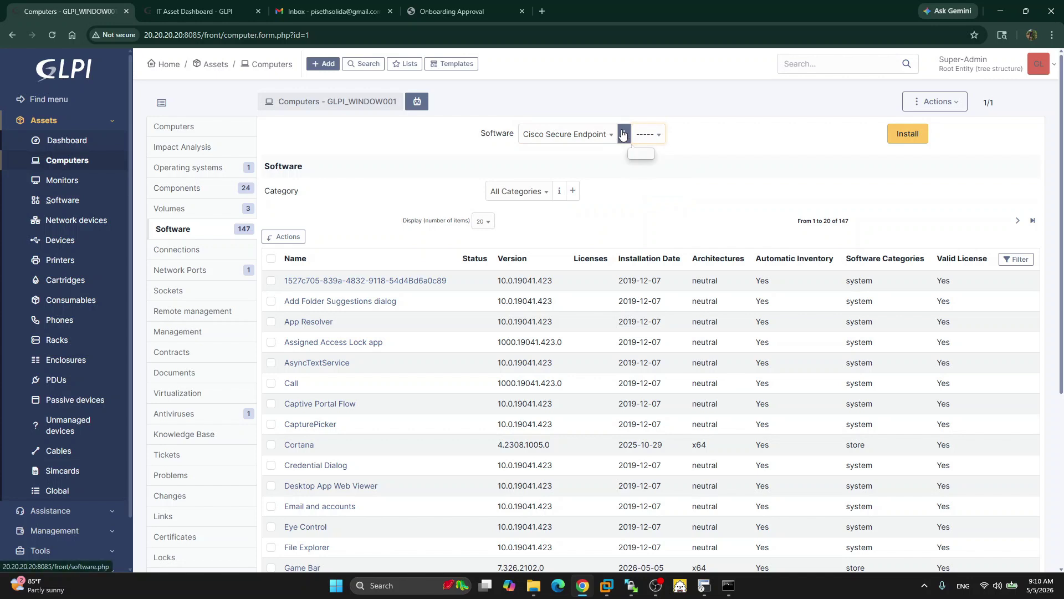
Open the Cisco Secure Endpoint software record and add version 1.1.1 to it.
left_click(623, 134)
left_click(209, 244)
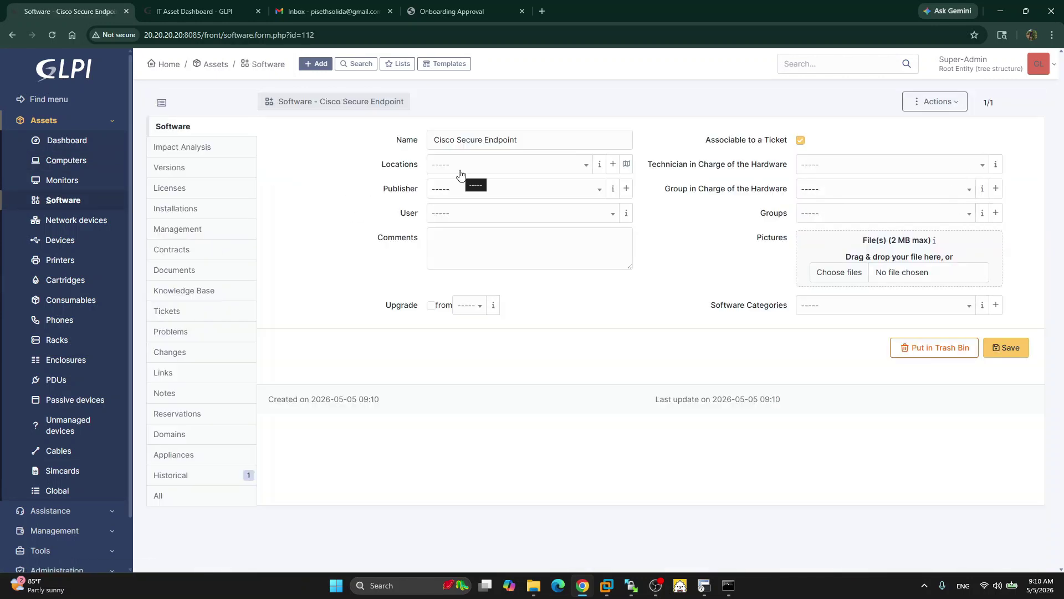
left_click(196, 167)
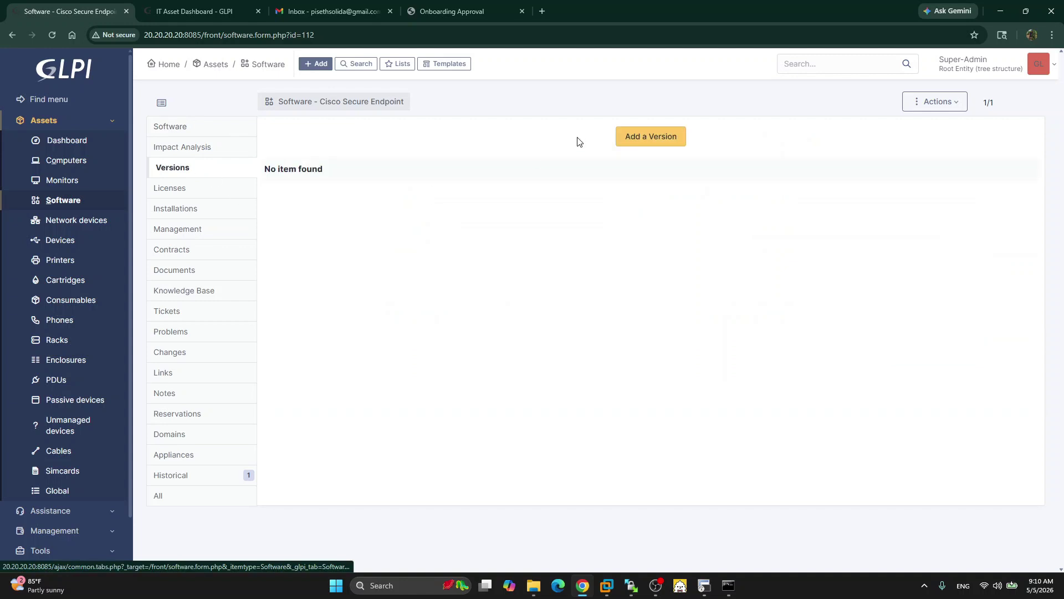
left_click(655, 141)
left_click(421, 160)
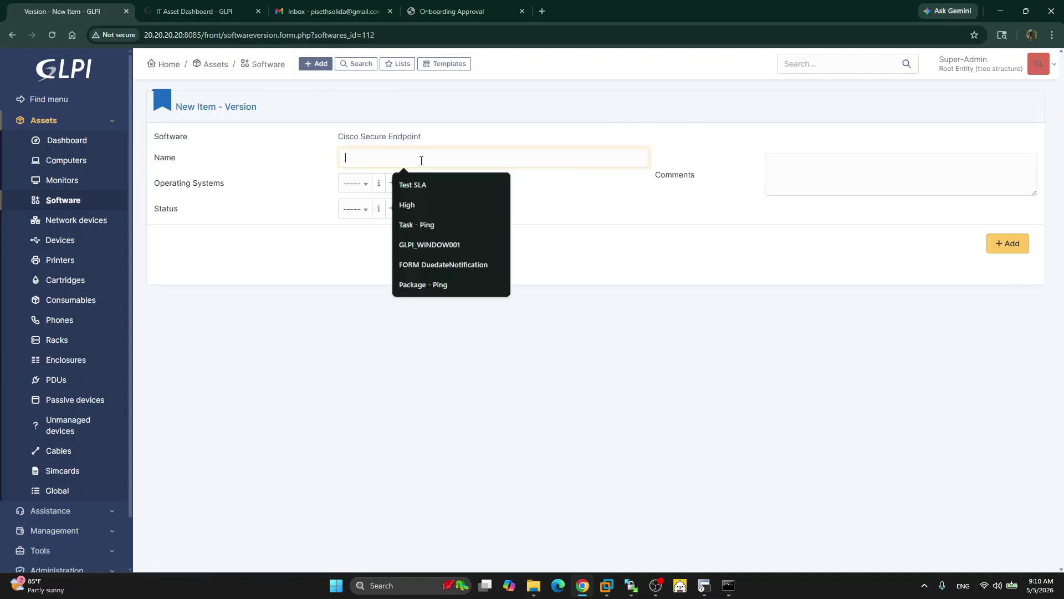
type("1.1.1")
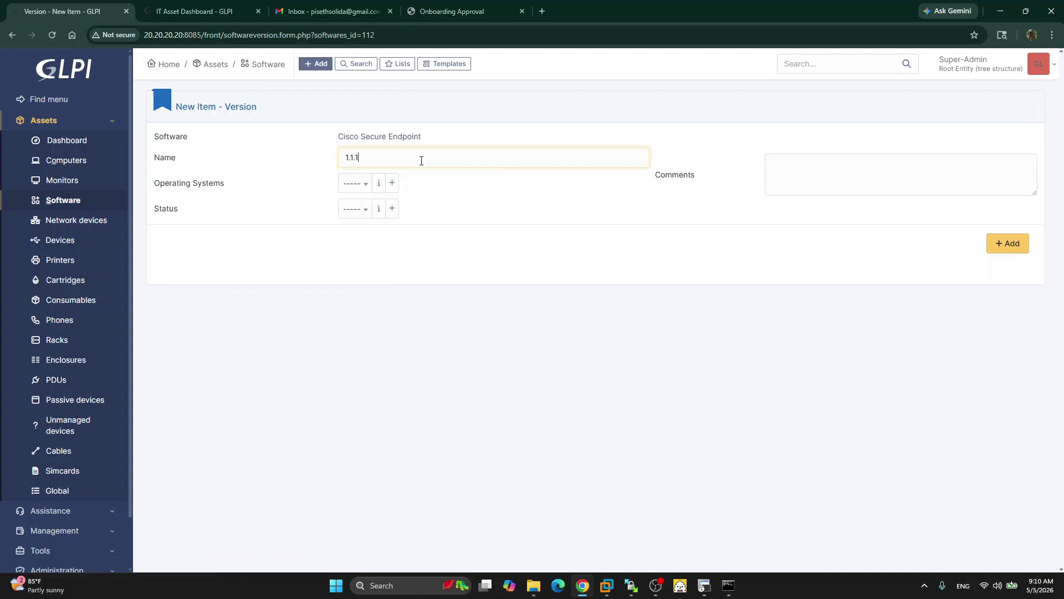
left_click(1018, 242)
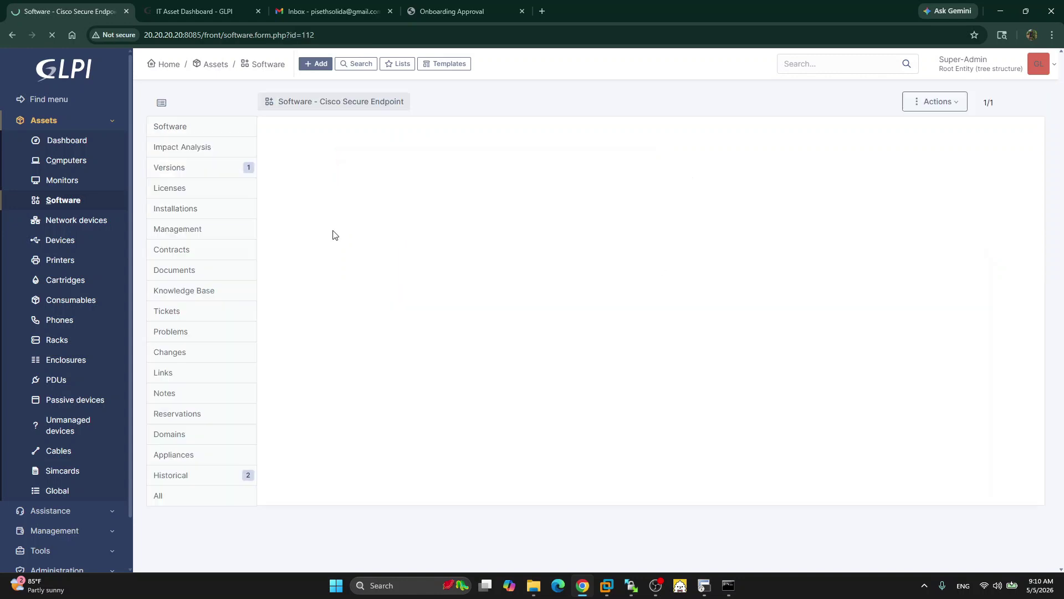
Install Cisco Secure Endpoint version 1.1.1 on the GLPI_WINDOW001 computer.
left_click(59, 160)
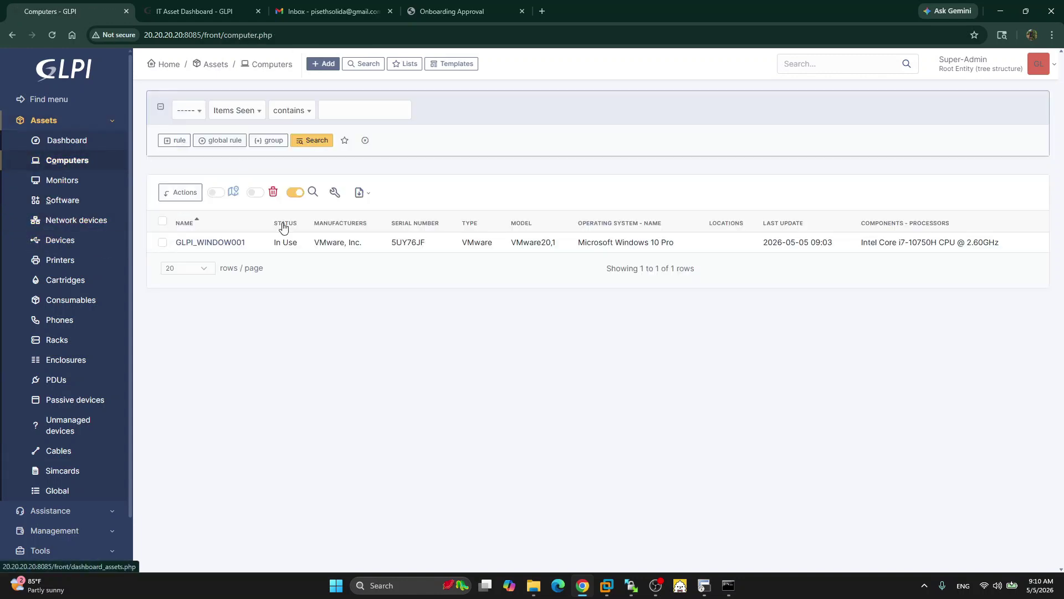
left_click(212, 244)
left_click(589, 134)
type("cis")
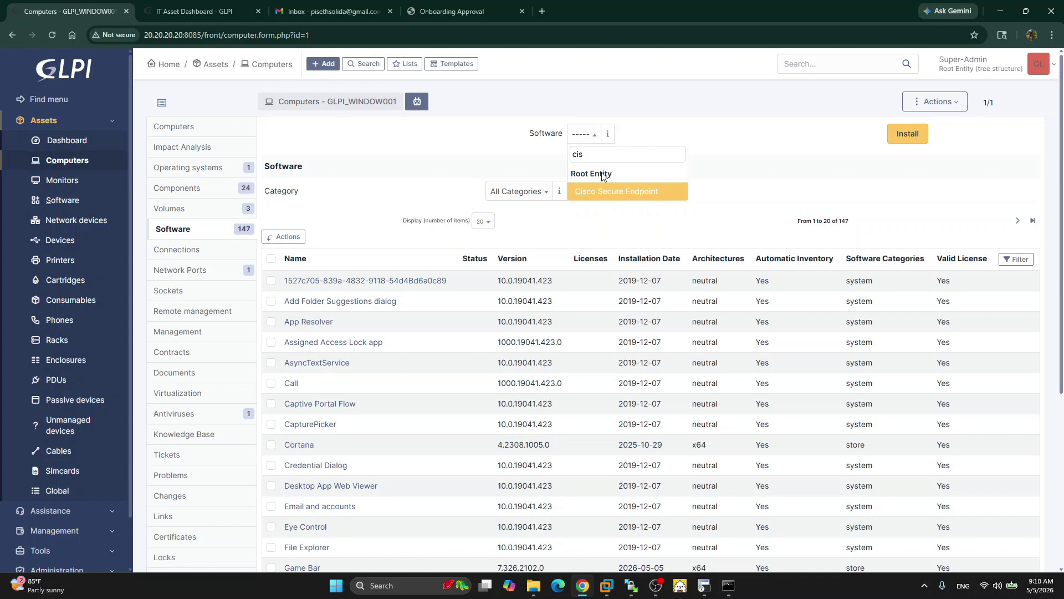
left_click(606, 193)
left_click(658, 134)
left_click(648, 169)
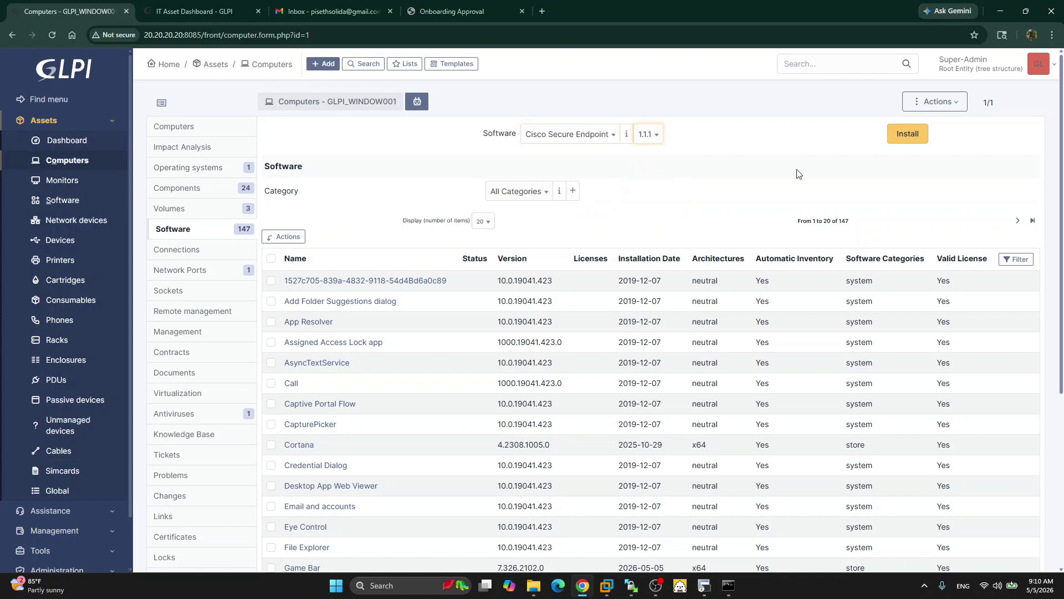
left_click(912, 136)
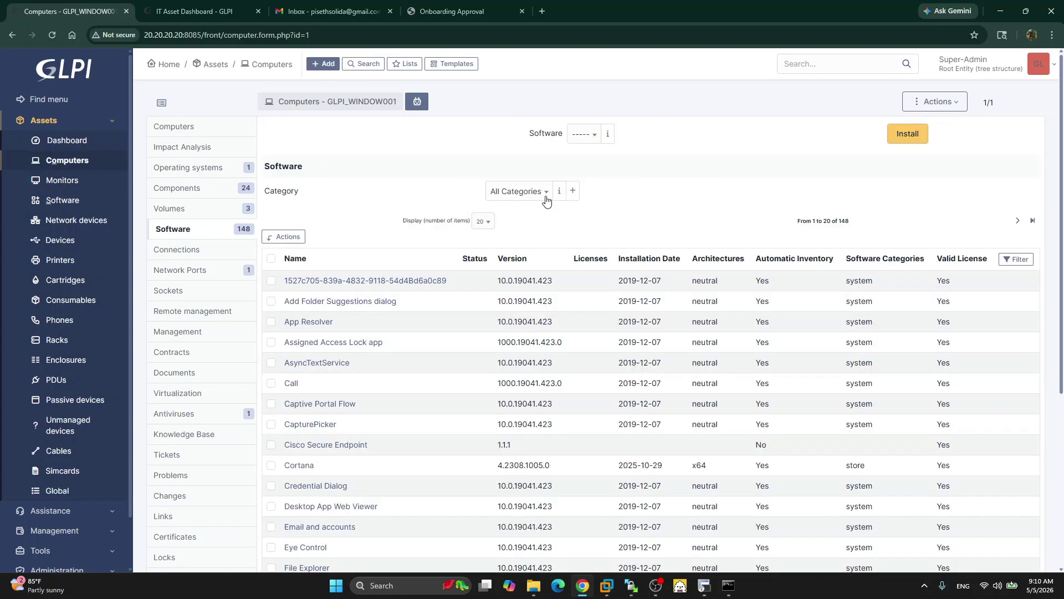
Return to the IT Asset Dashboard and examine the Cisco Secure Endpoint coverage and disk usage panels.
scroll(52, 261, "down", 1)
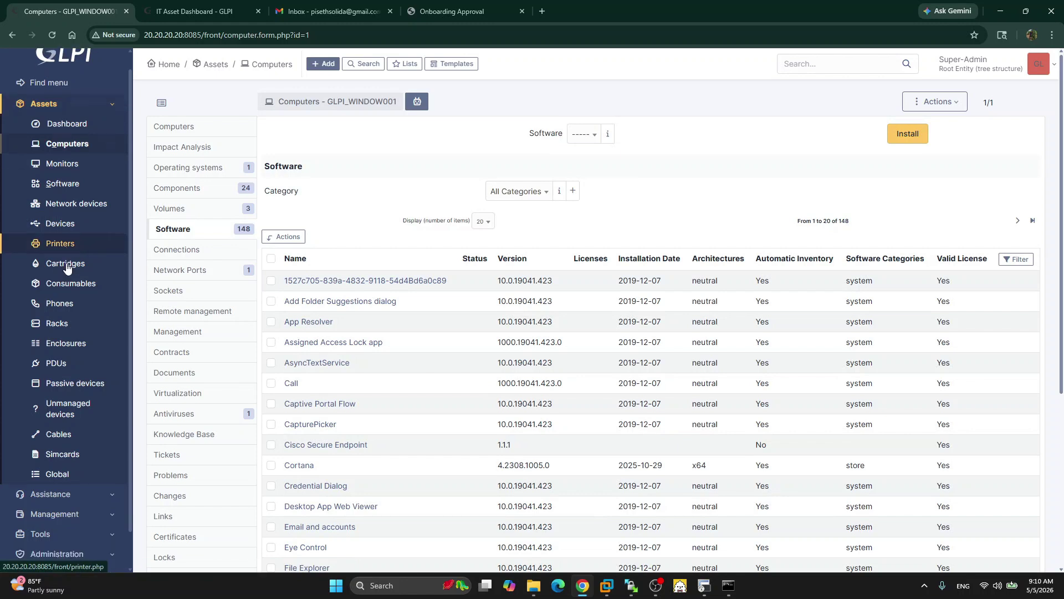
left_click(85, 491)
left_click(70, 345)
scroll(621, 371, "down", 1)
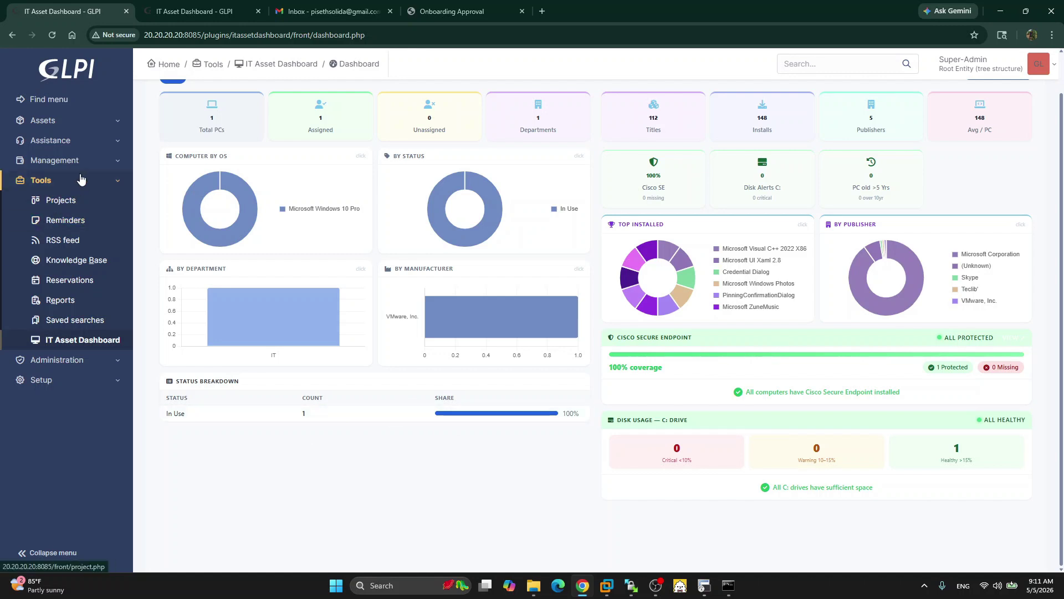
Open the GLPI_WINDOW001 computer's management information and enable its financial and administrative information.
left_click(65, 126)
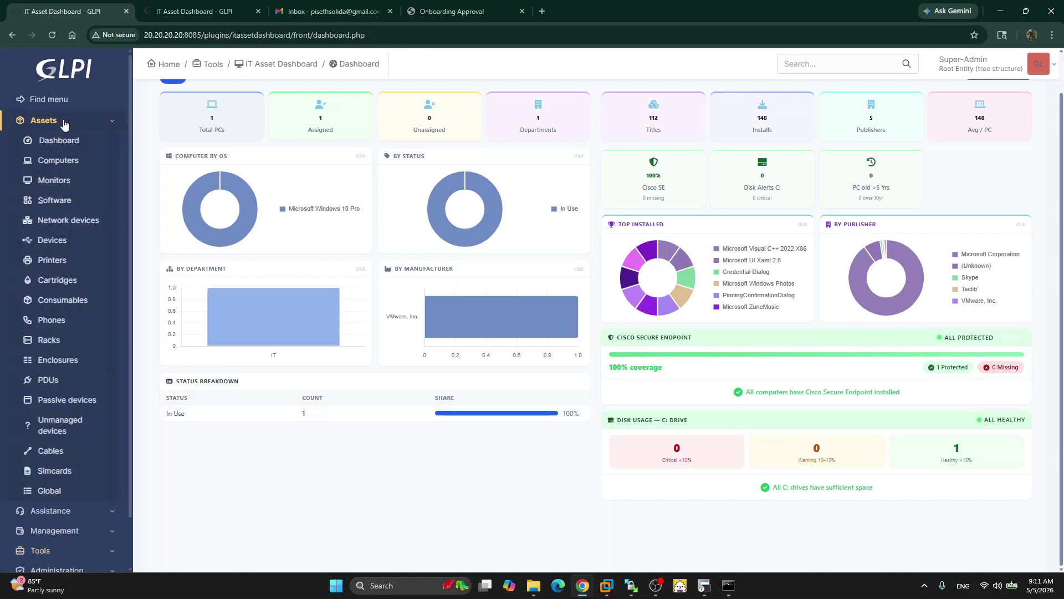
scroll(282, 265, "up", 1)
left_click(212, 161)
left_click(204, 295)
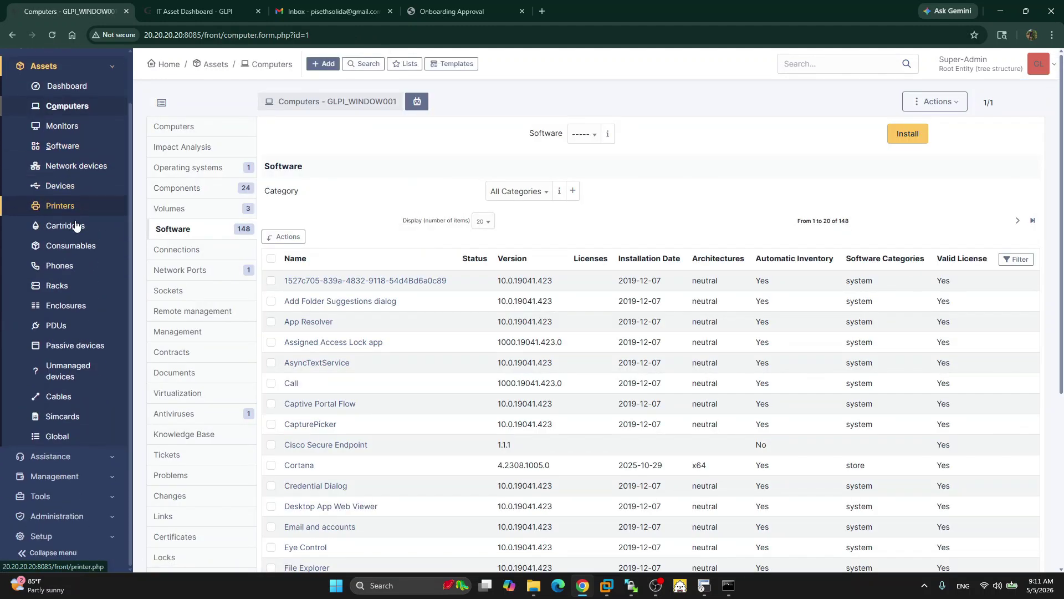
left_click(187, 331)
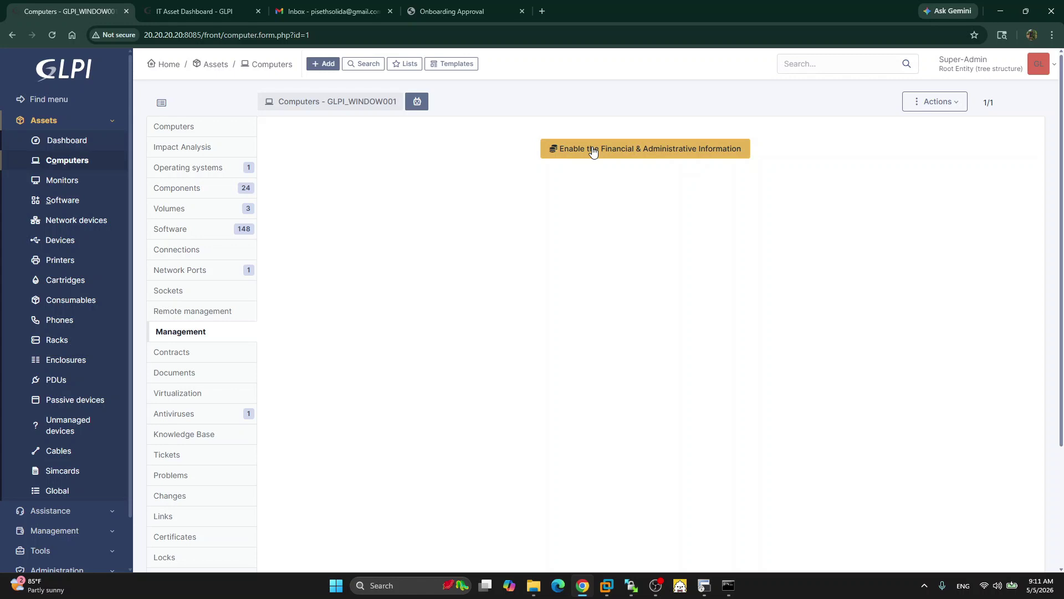
left_click(593, 149)
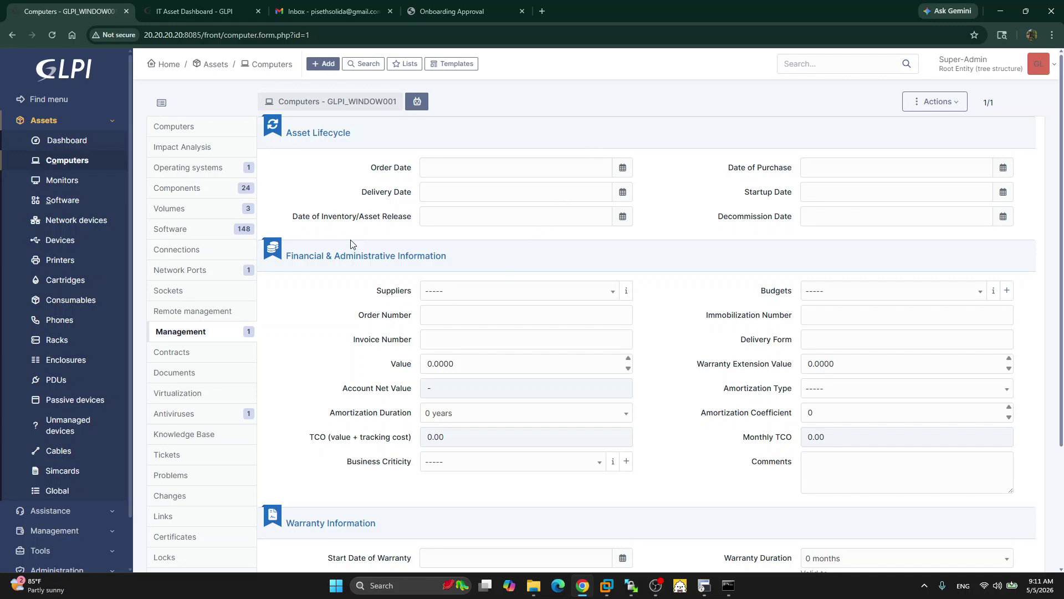
Set the computer's date of purchase to 2019-05-01 and save the management information.
left_click(842, 165)
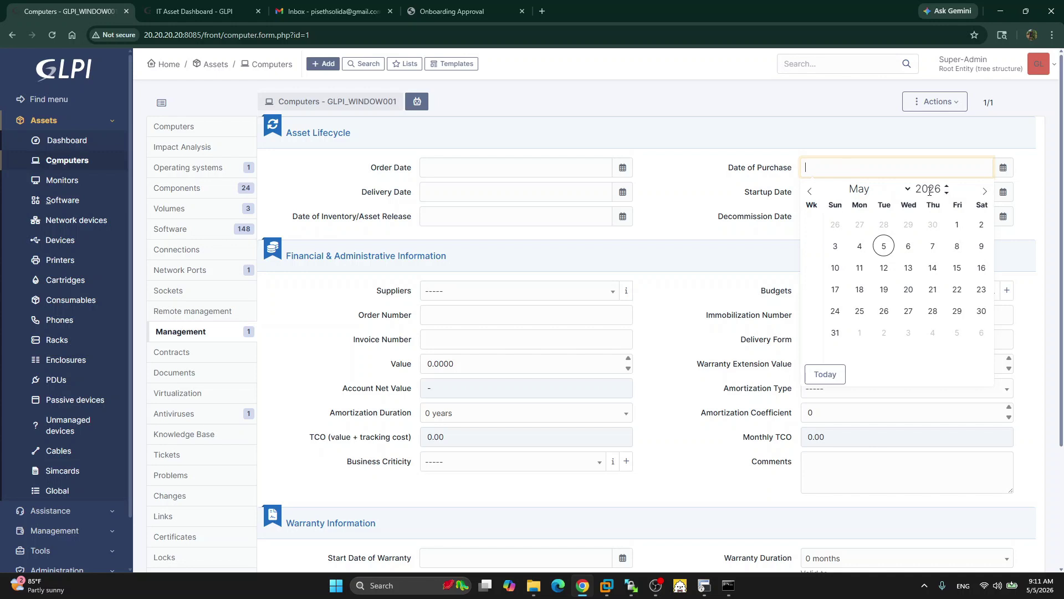
left_click(947, 187)
left_click(947, 187)
left_click(947, 193)
left_click(947, 193)
left_click(947, 193)
left_click(947, 193)
left_click(947, 193)
left_click(946, 193)
left_click(947, 193)
left_click(947, 192)
left_click(947, 194)
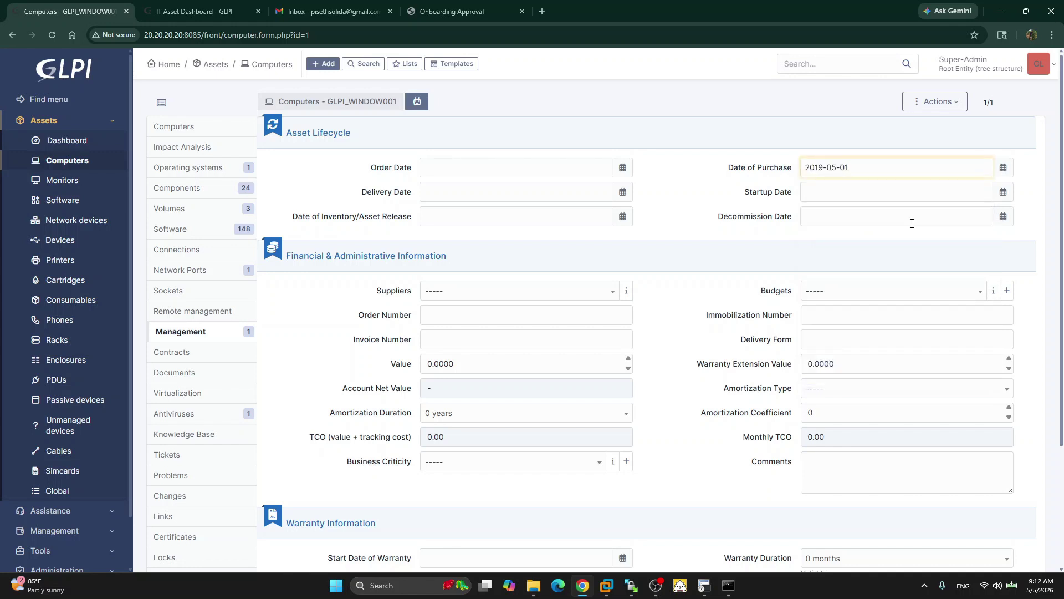
scroll(496, 424, "down", 3)
left_click(293, 470)
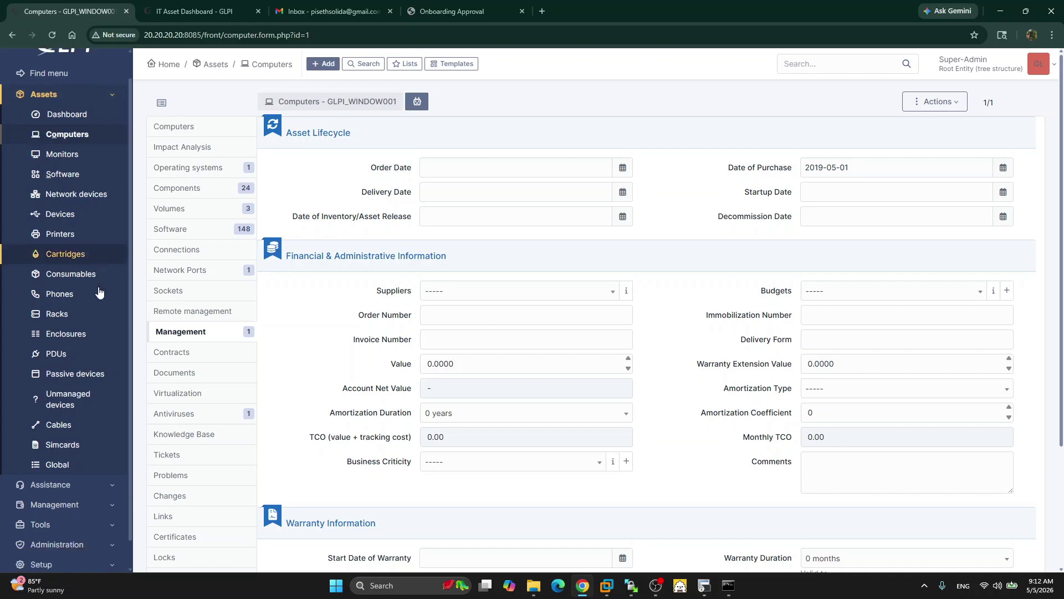
Return to the IT Asset Dashboard and examine the panel of devices older than five years alongside the other inventory panels.
scroll(61, 410, "down", 1)
left_click(54, 498)
left_click(66, 339)
scroll(388, 388, "down", 1)
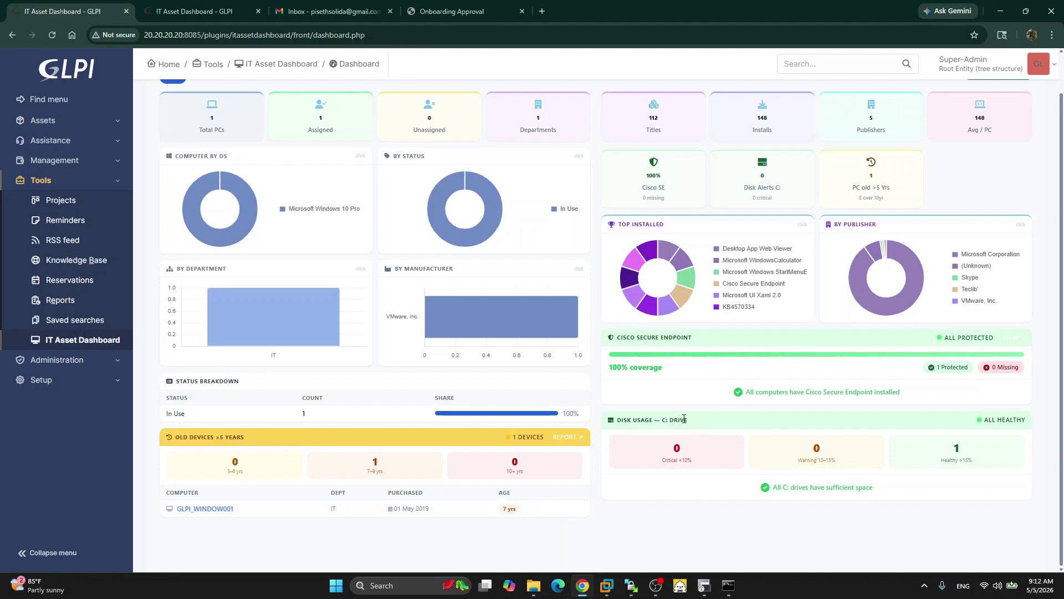
scroll(419, 362, "up", 1)
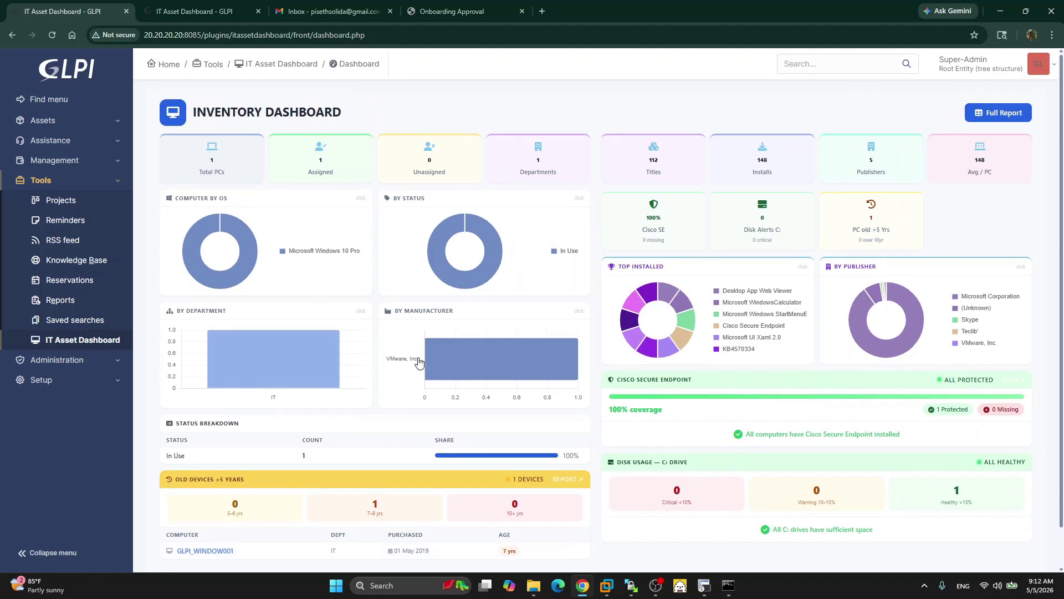
scroll(419, 362, "down", 1)
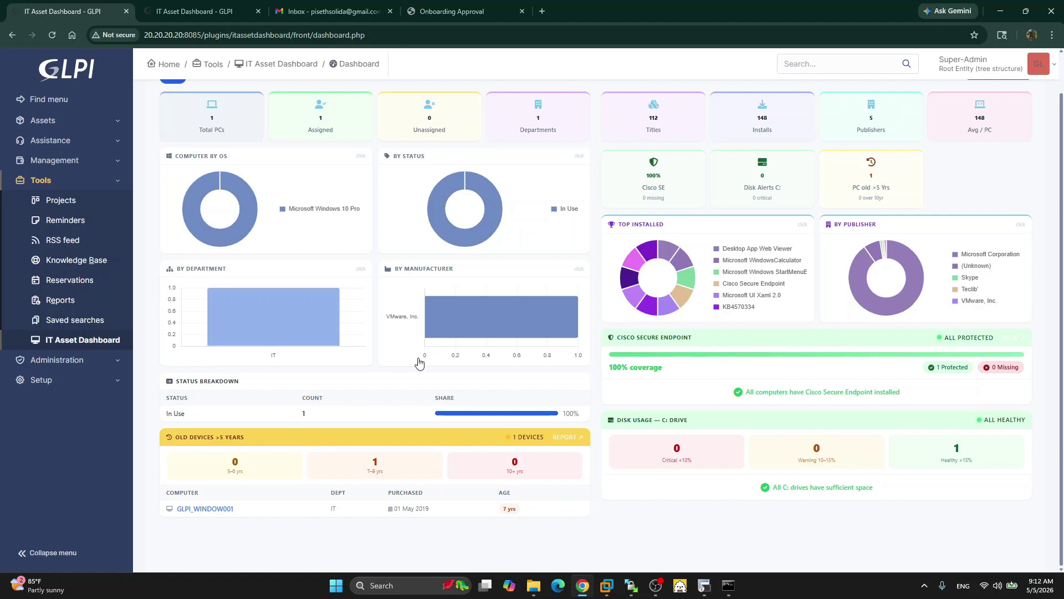
scroll(419, 362, "up", 1)
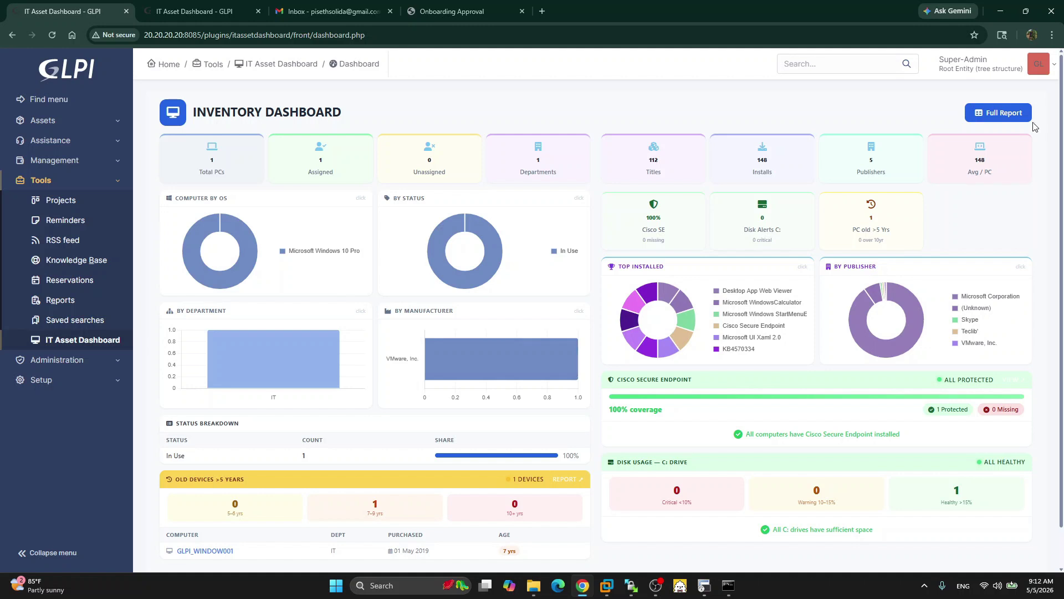
Open the full report and examine all columns of the software inventory report through to the install date.
left_click(1003, 118)
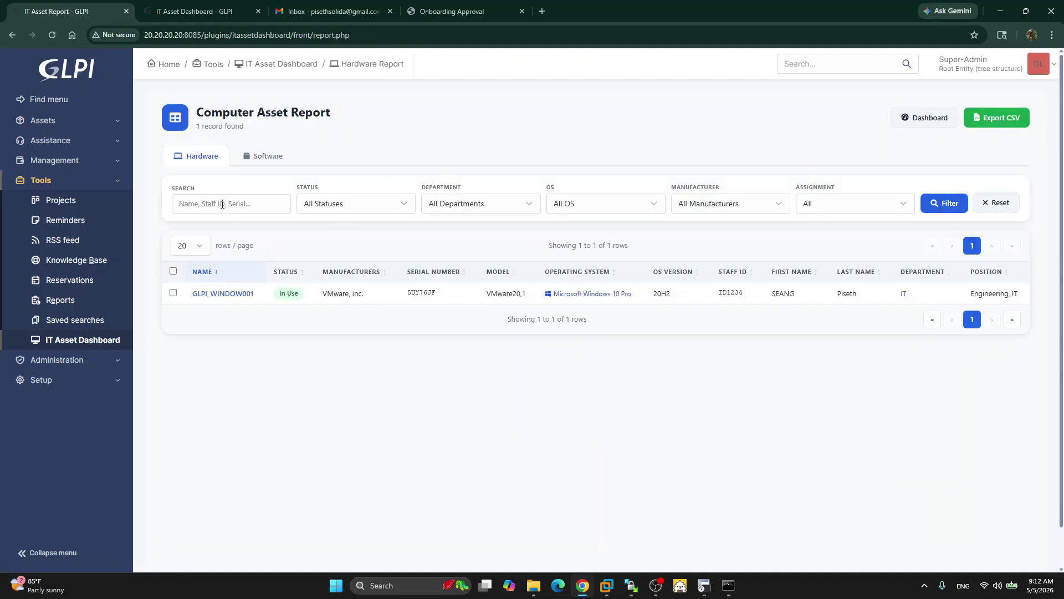
left_click(263, 160)
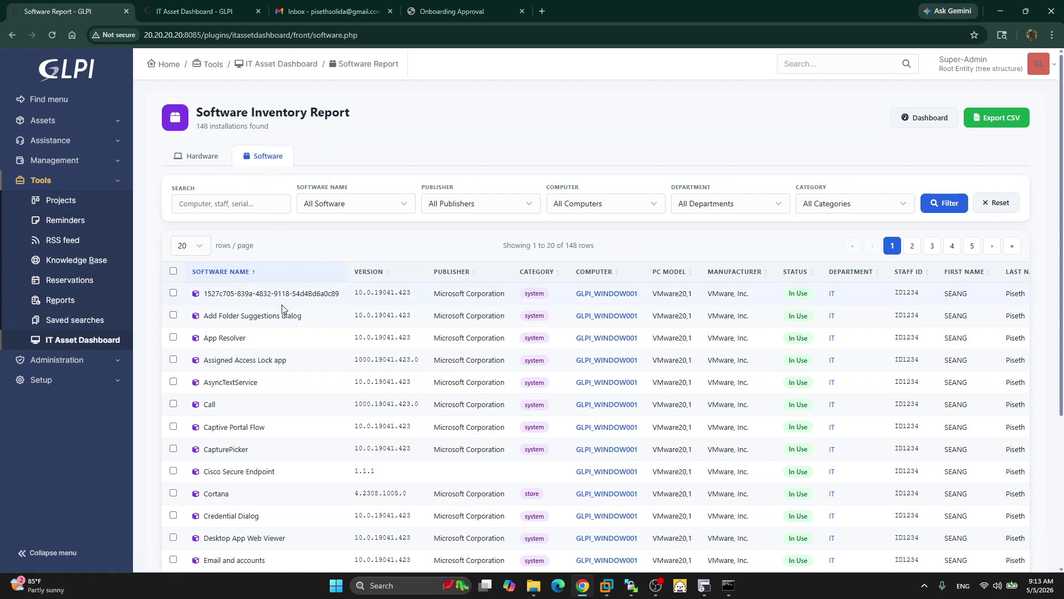
scroll(436, 362, "right", 1)
scroll(554, 360, "right", 3)
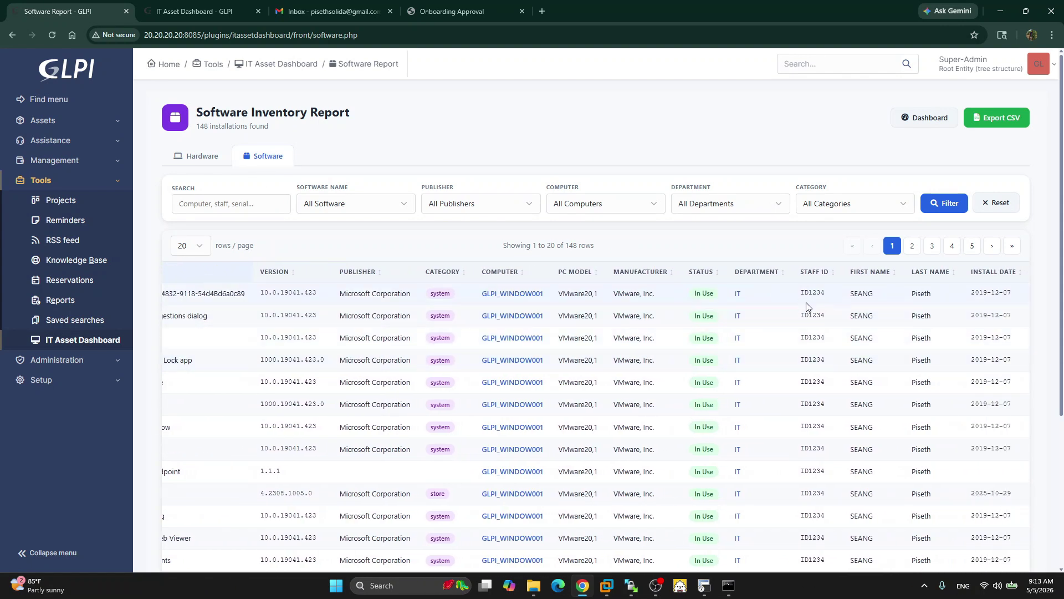
scroll(1002, 302, "left", 1)
scroll(741, 303, "left", 3)
scroll(742, 302, "right", 3)
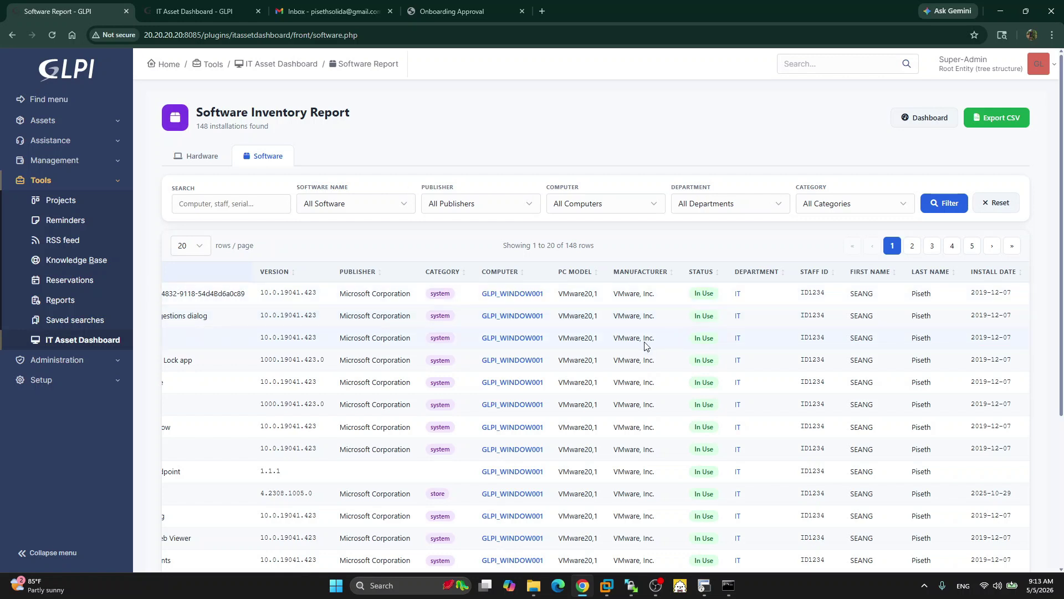
scroll(645, 345, "left", 3)
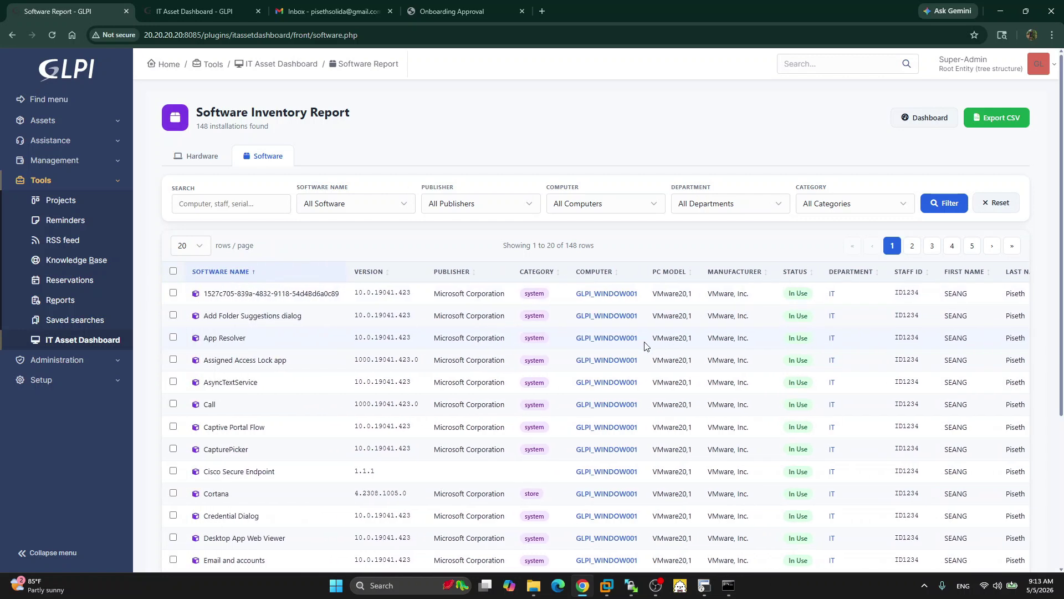
Return to the hardware report, view the GLPI_WINDOW001 computer record from its row, and come back to the report.
left_click(208, 160)
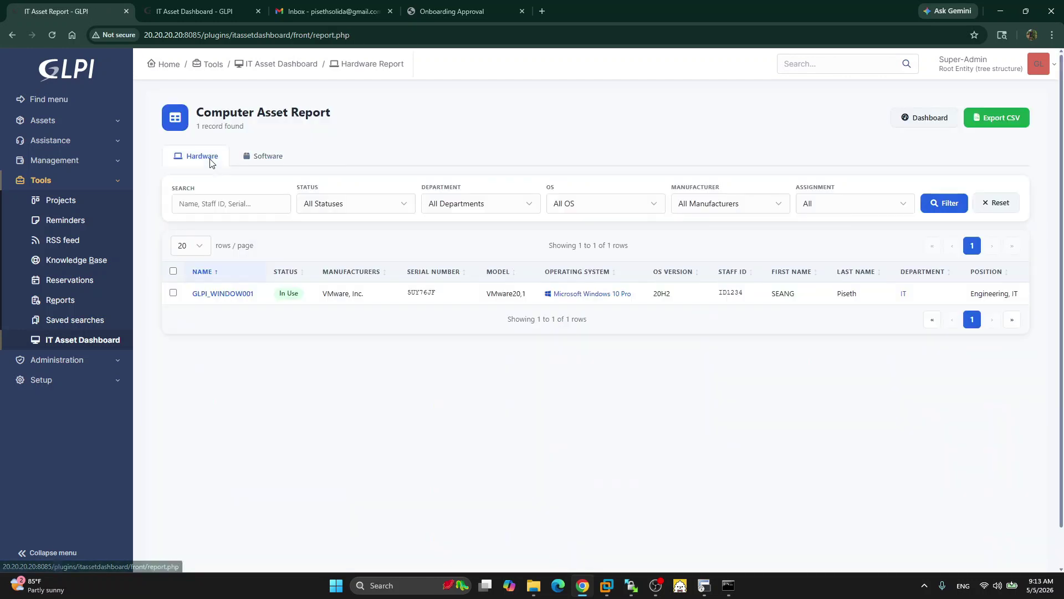
scroll(514, 359, "down", 1)
scroll(516, 360, "up", 1)
left_click(221, 293)
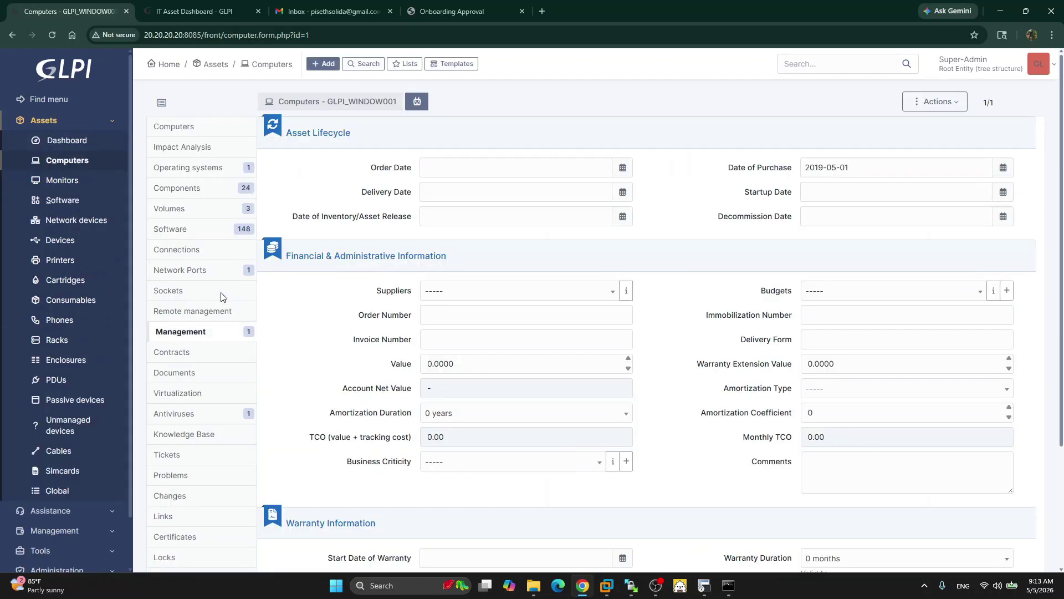
left_click(13, 35)
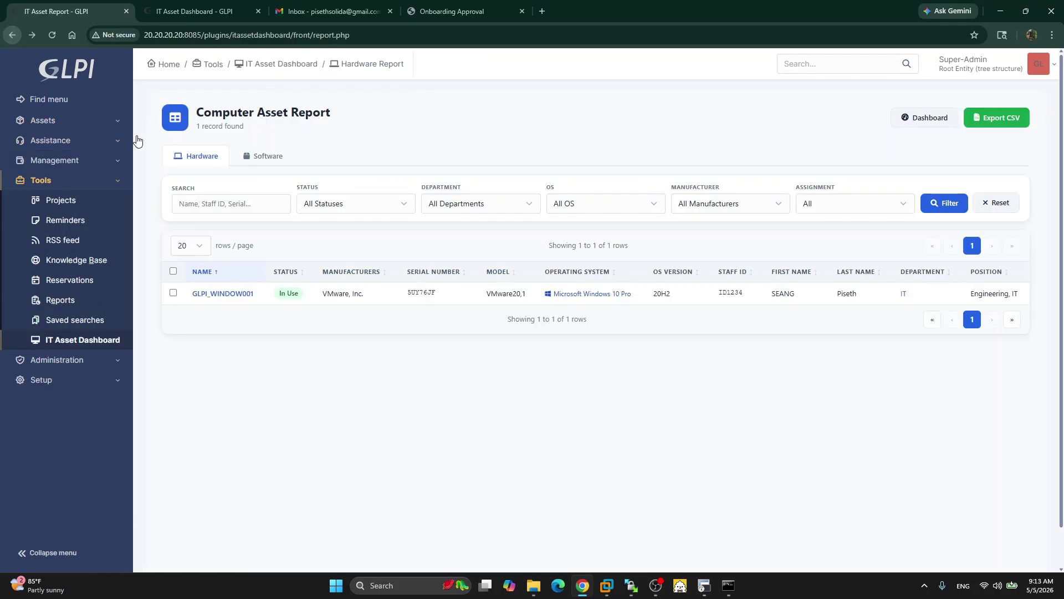
Export the computer asset report to Downloads as IT_Asset_Report_20260505_091344.csv and open the file in Excel.
left_click(935, 118)
left_click(998, 113)
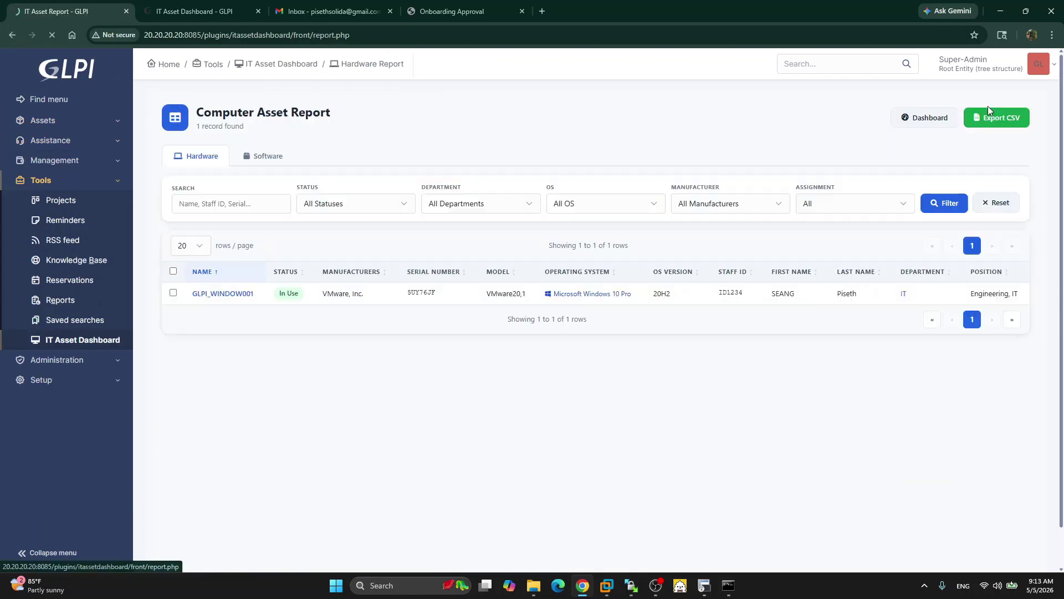
left_click(998, 123)
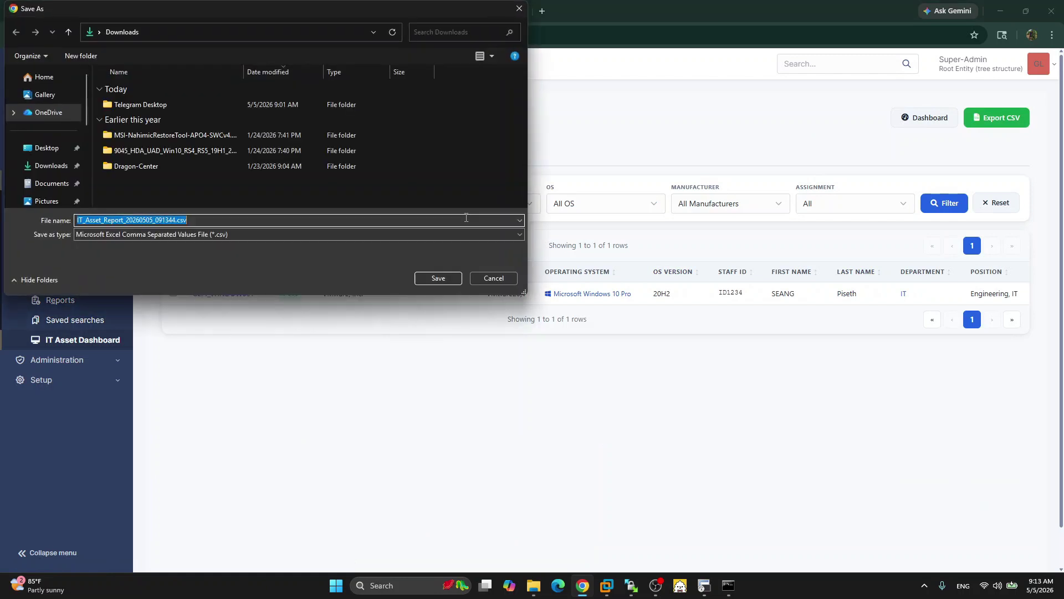
left_click(457, 279)
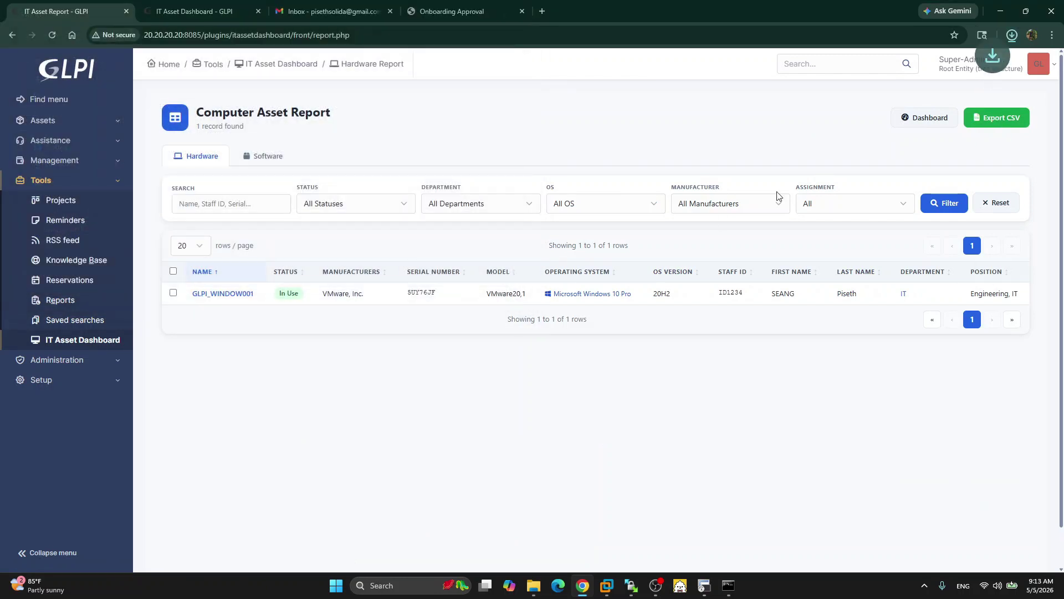
left_click(944, 65)
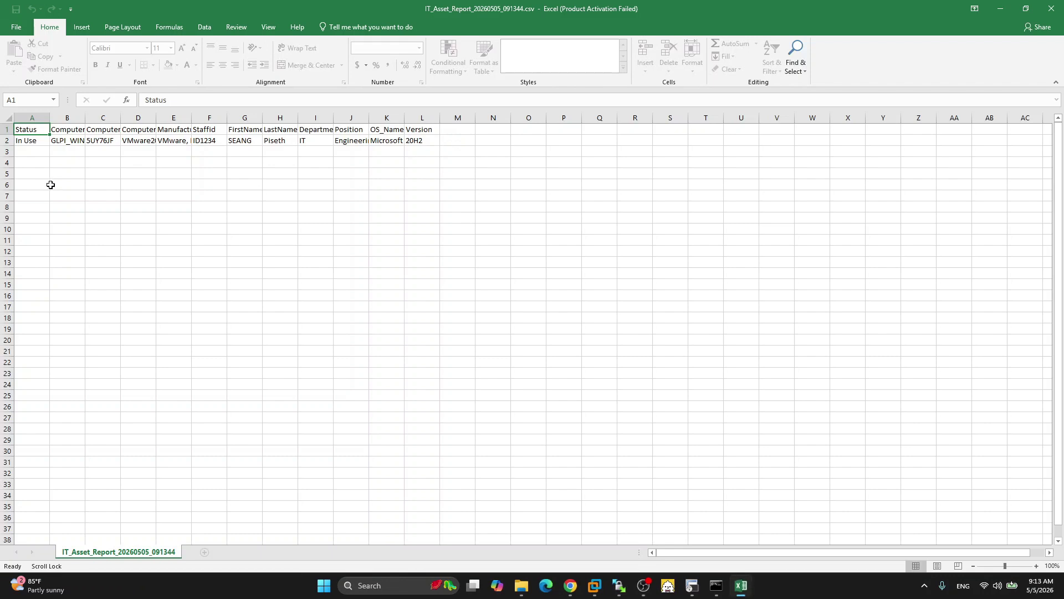
Examine the headers and computer record in the exported asset report worksheet.
left_click(659, 166)
left_click(7, 118)
left_click(23, 118)
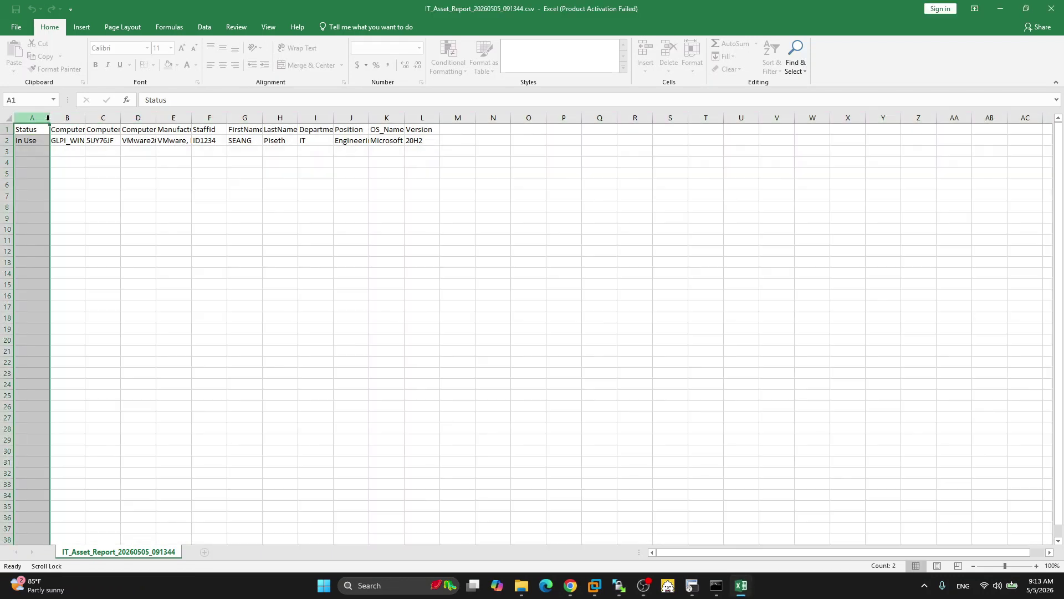
left_click(8, 118)
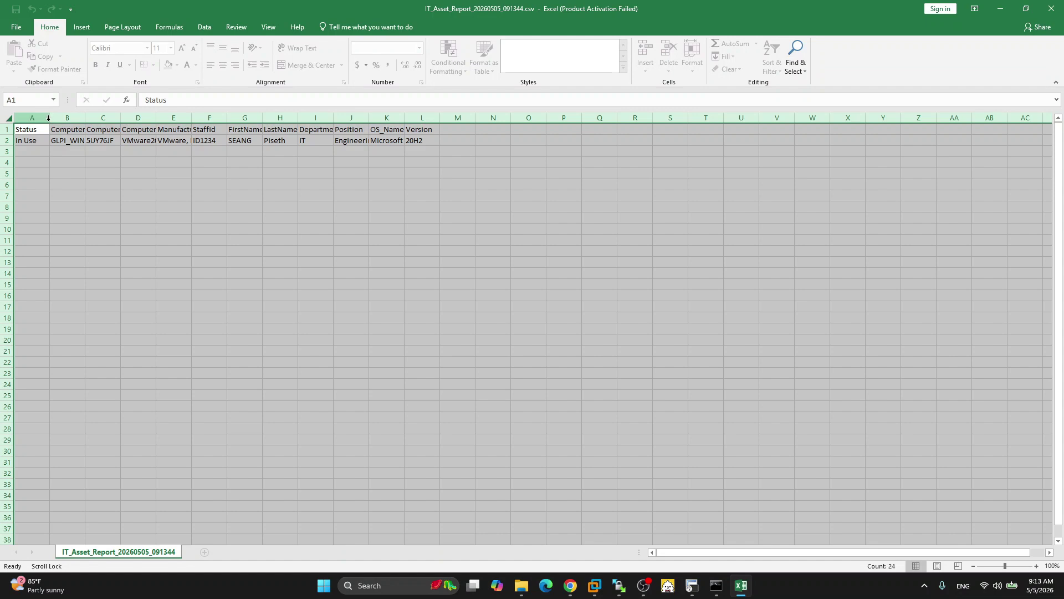
left_click(415, 140)
left_click(8, 118)
left_click(47, 152)
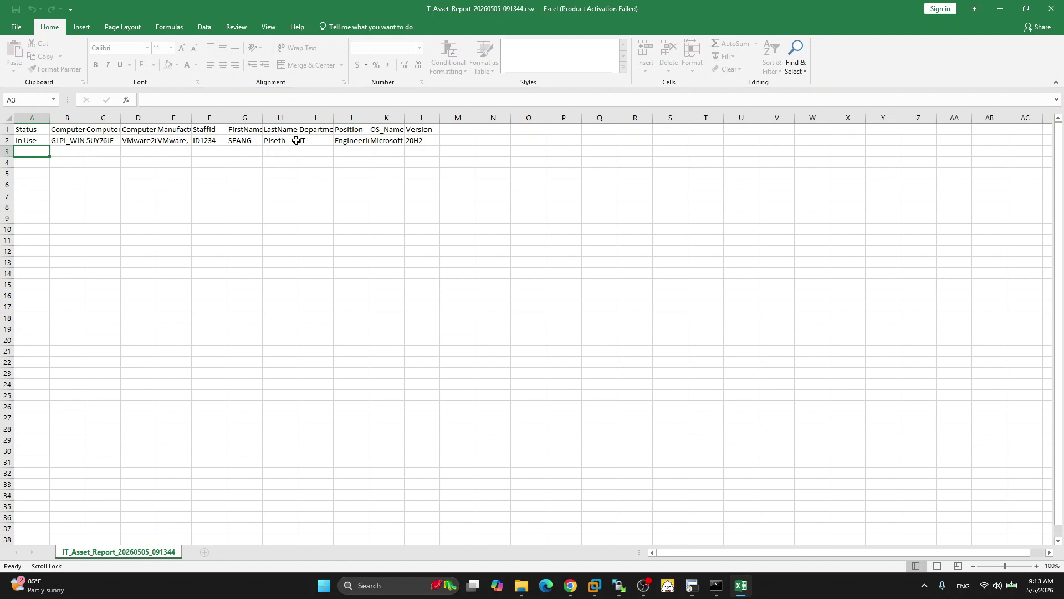